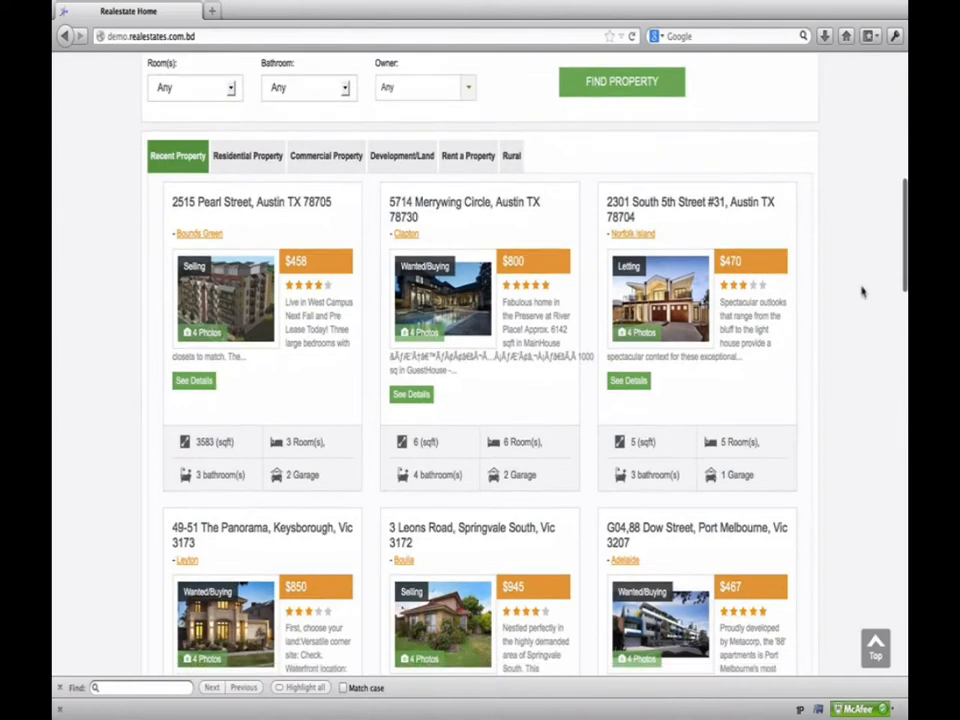
Step: Look through the home page's property listings, map, featured properties and footer, and check the main navigation up to Galleries
scroll(862, 292, "down", 10)
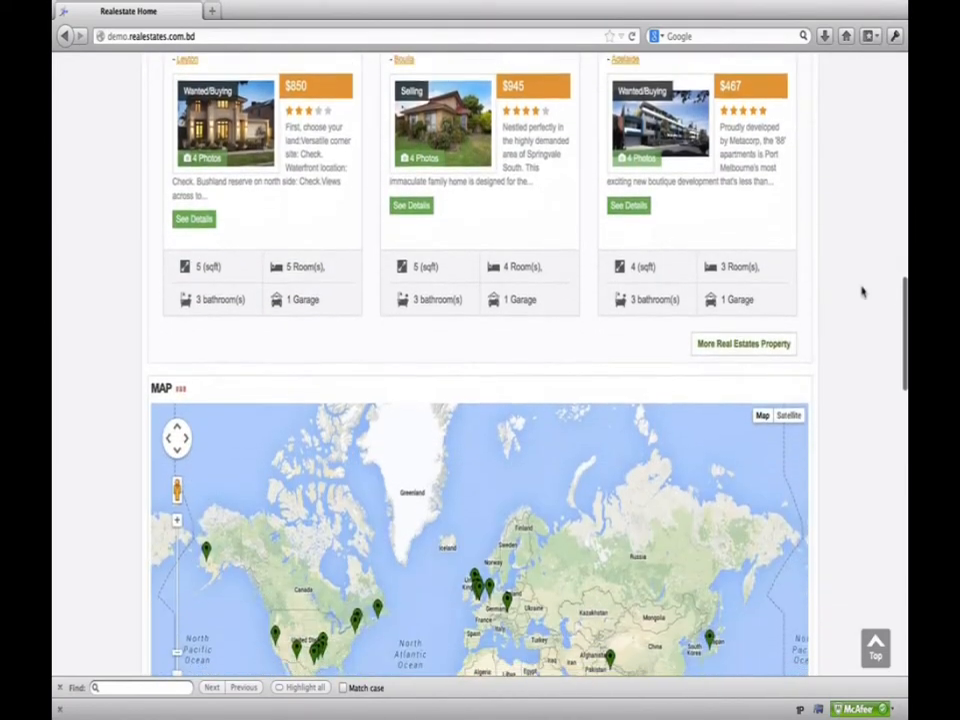
scroll(862, 292, "down", 4)
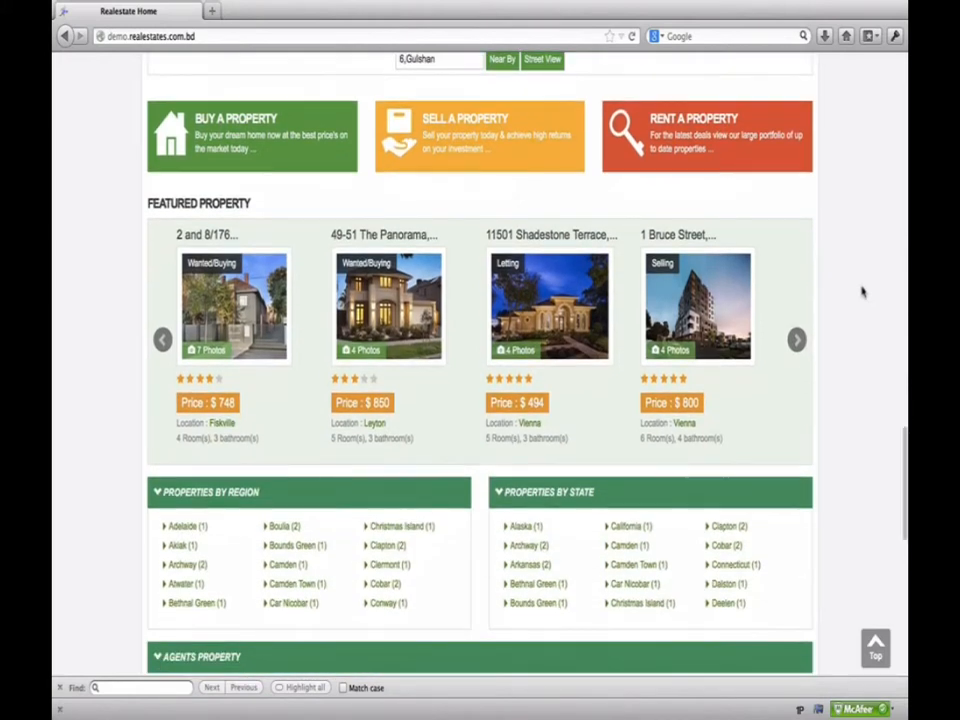
scroll(862, 292, "down", 1)
scroll(862, 292, "down", 4)
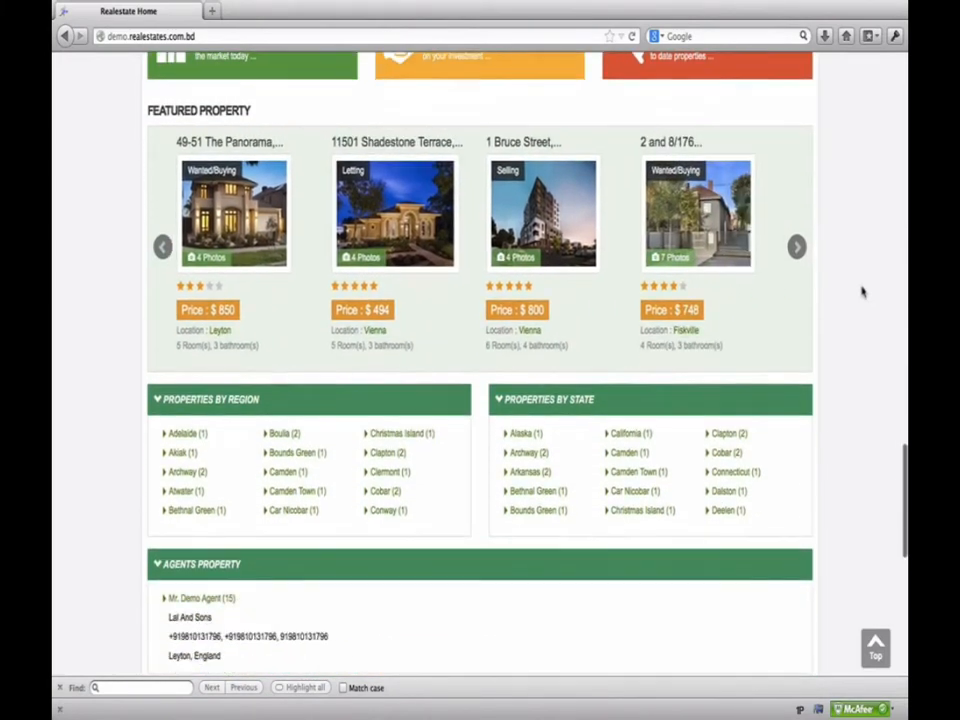
scroll(862, 292, "down", 4)
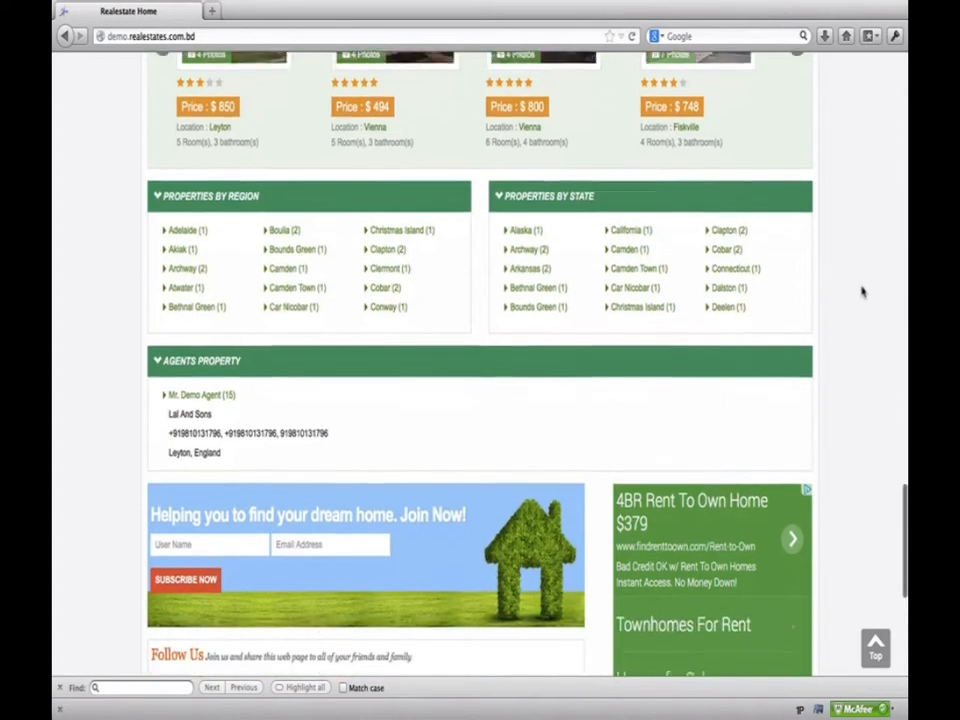
scroll(862, 292, "down", 4)
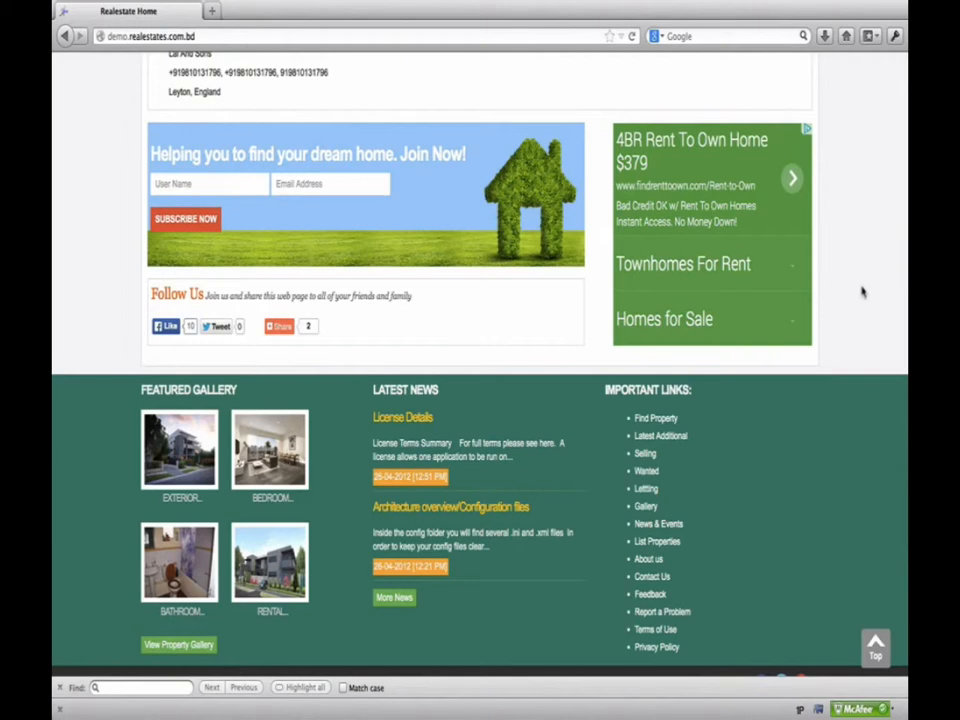
scroll(862, 292, "down", 1)
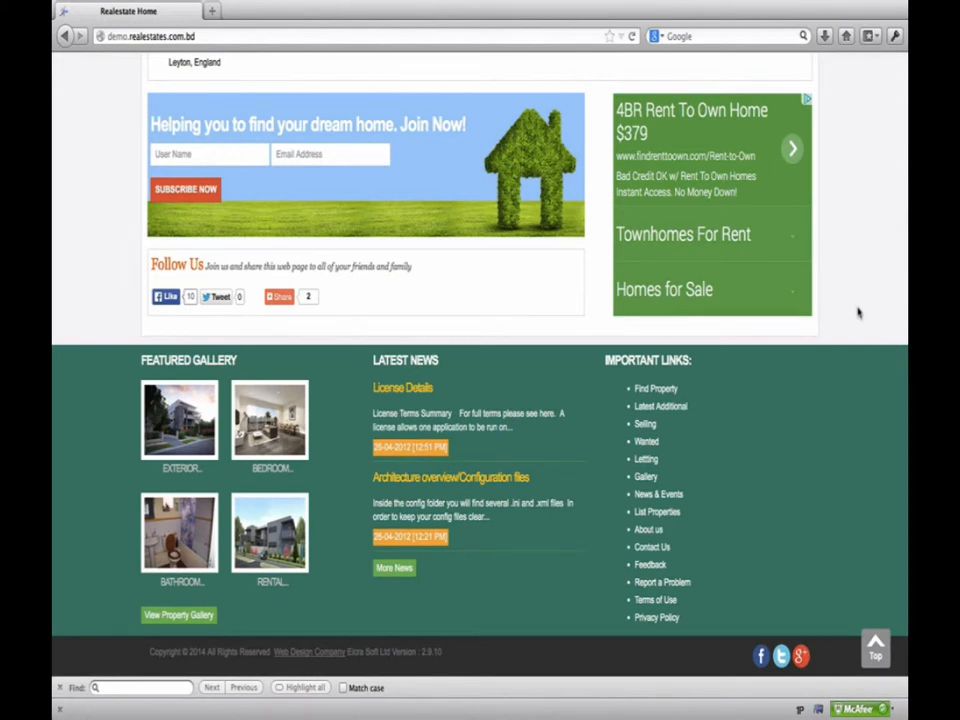
scroll(857, 315, "up", 10)
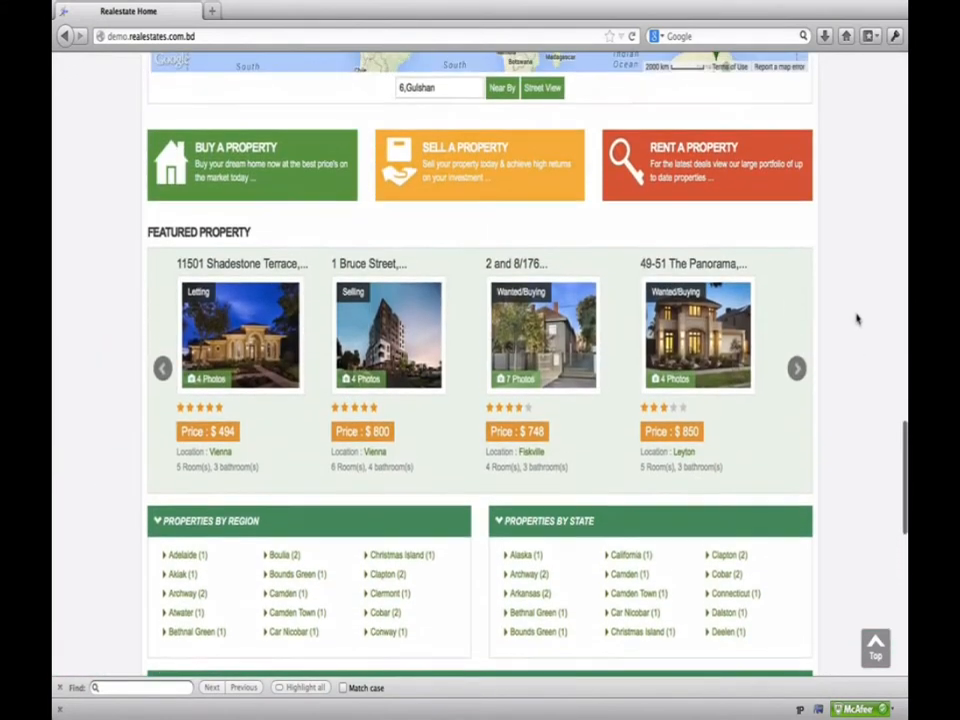
scroll(857, 318, "up", 15)
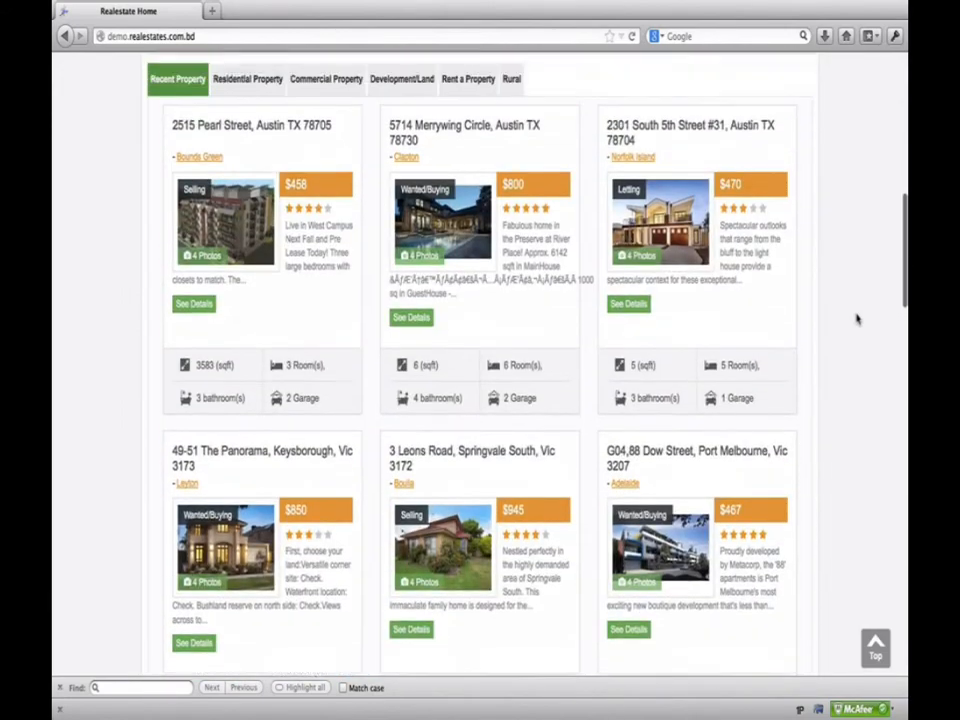
scroll(857, 318, "up", 8)
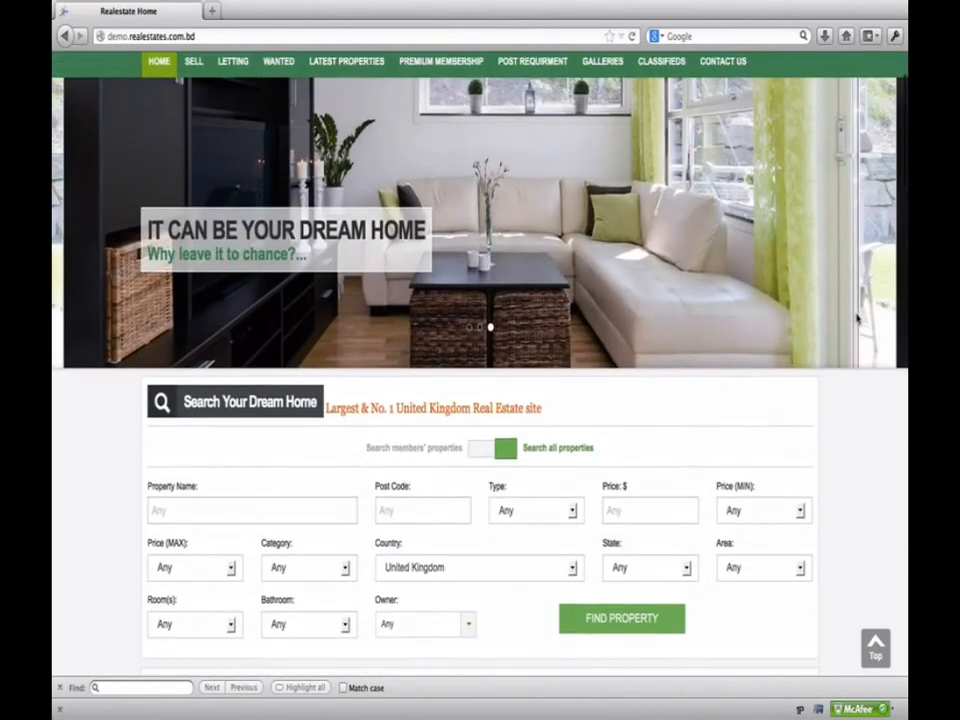
scroll(857, 318, "up", 2)
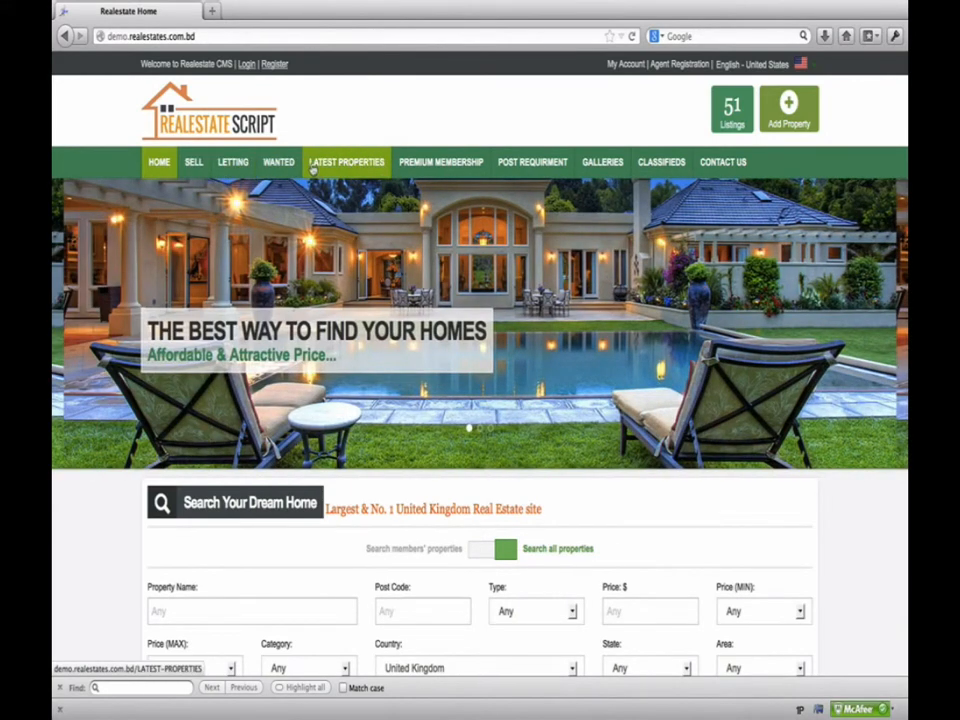
mouse_move(604, 164)
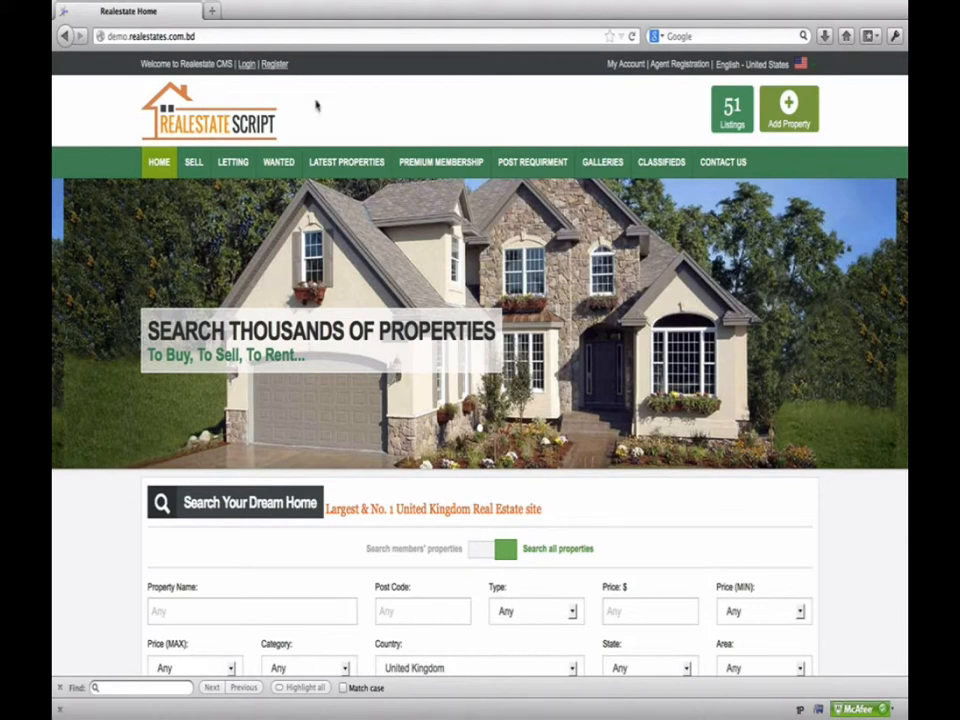
Step: Open the site's administrator login page at demo.realestates.com.bd/Administrator
left_click(222, 36)
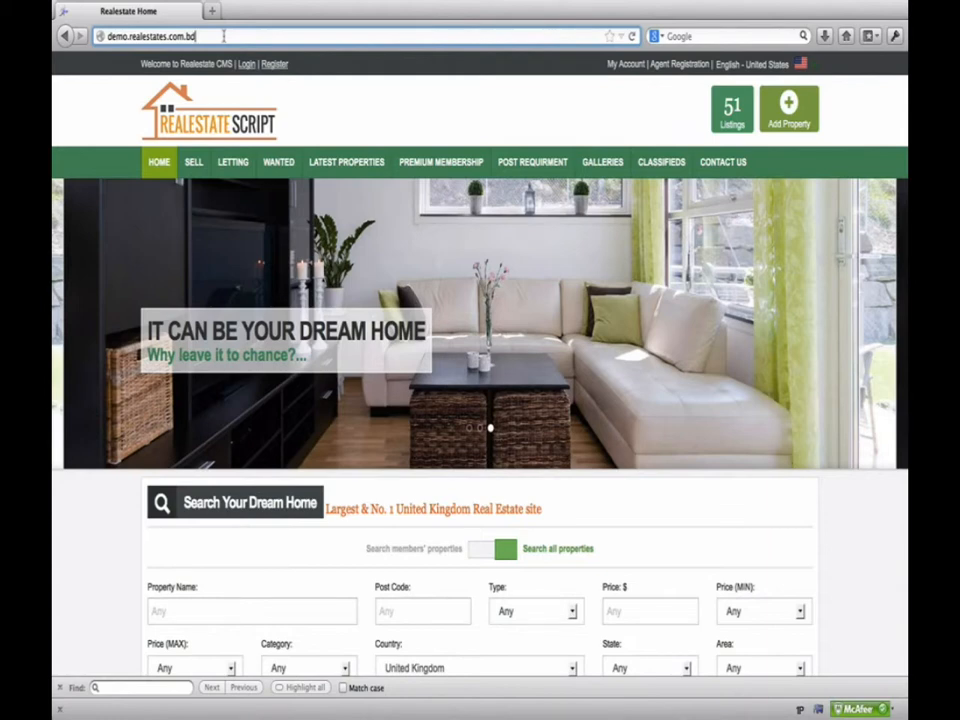
type("/")
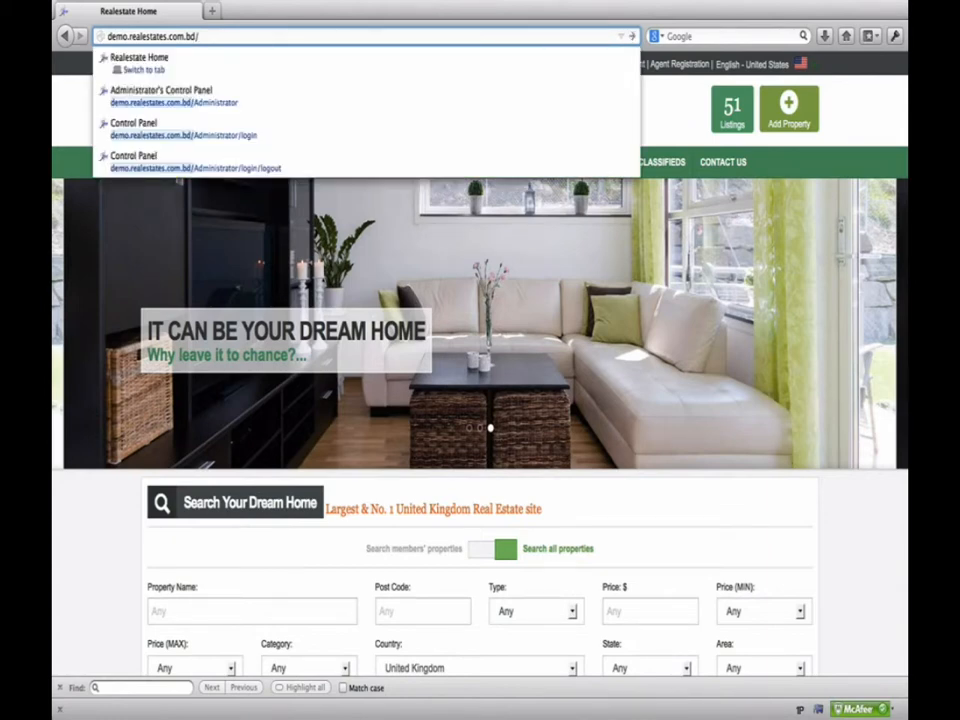
type("A")
key("Return")
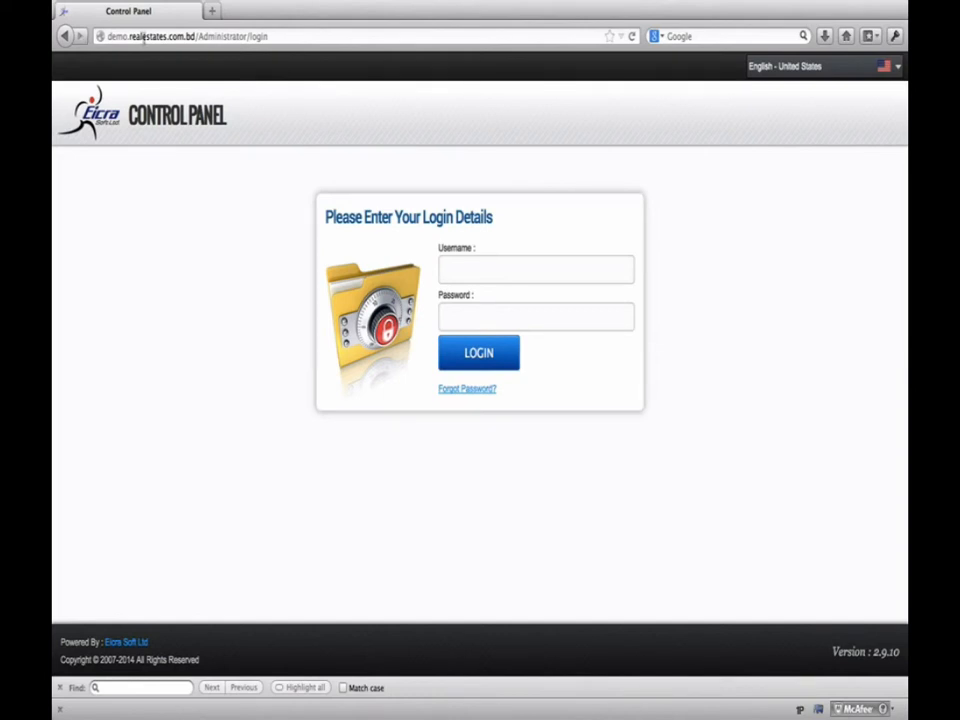
Step: Log in to the administrator control panel with the demo account's e-mail as username and the account password
left_click(455, 265)
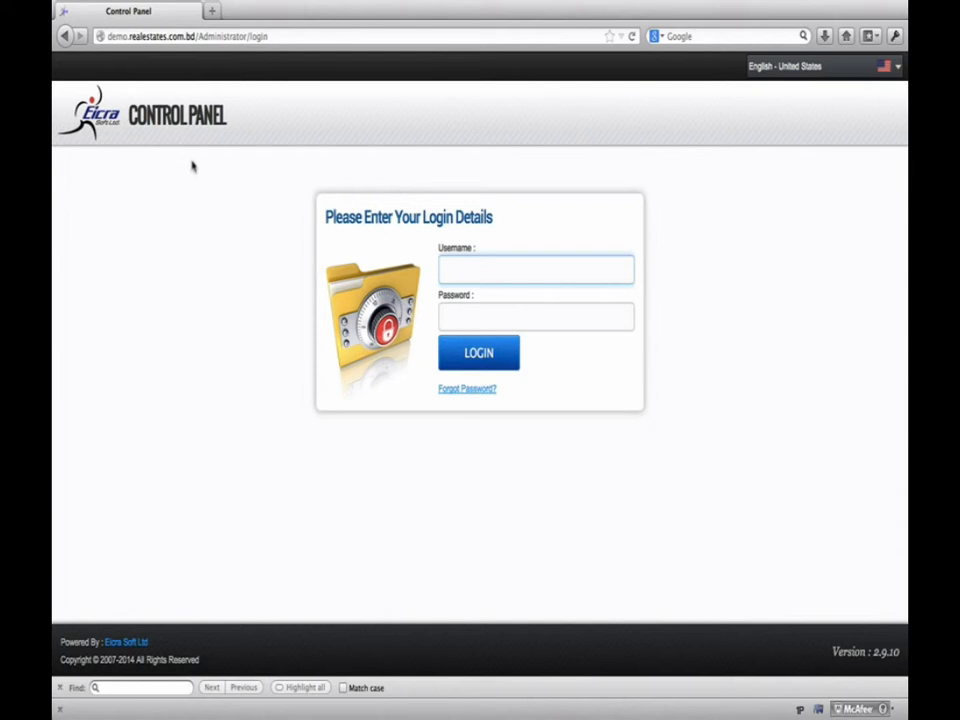
left_click(484, 268)
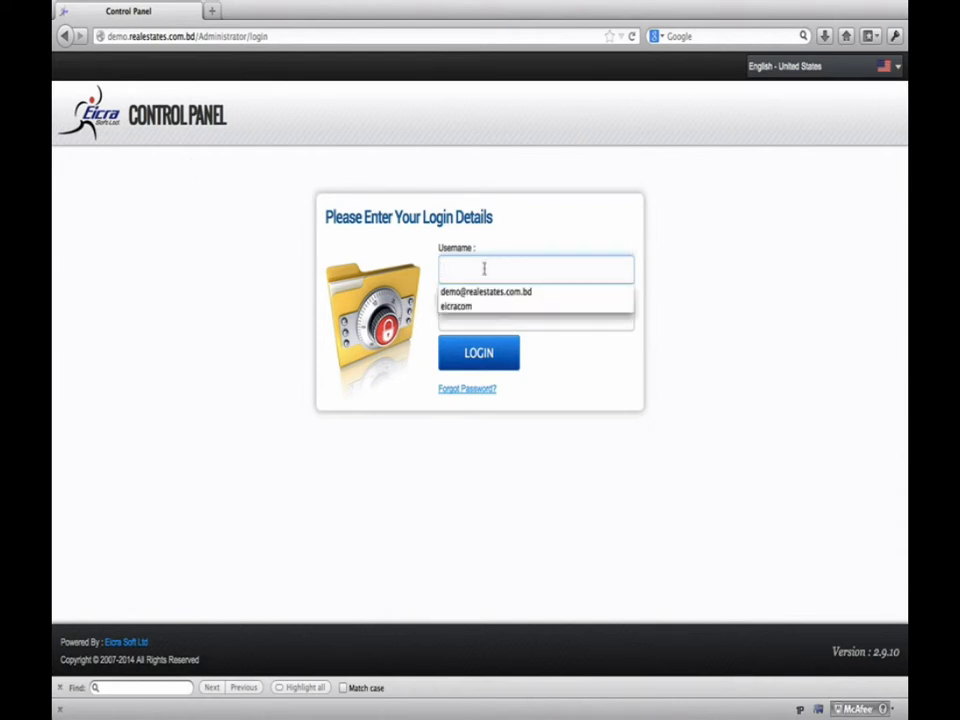
left_click(484, 292)
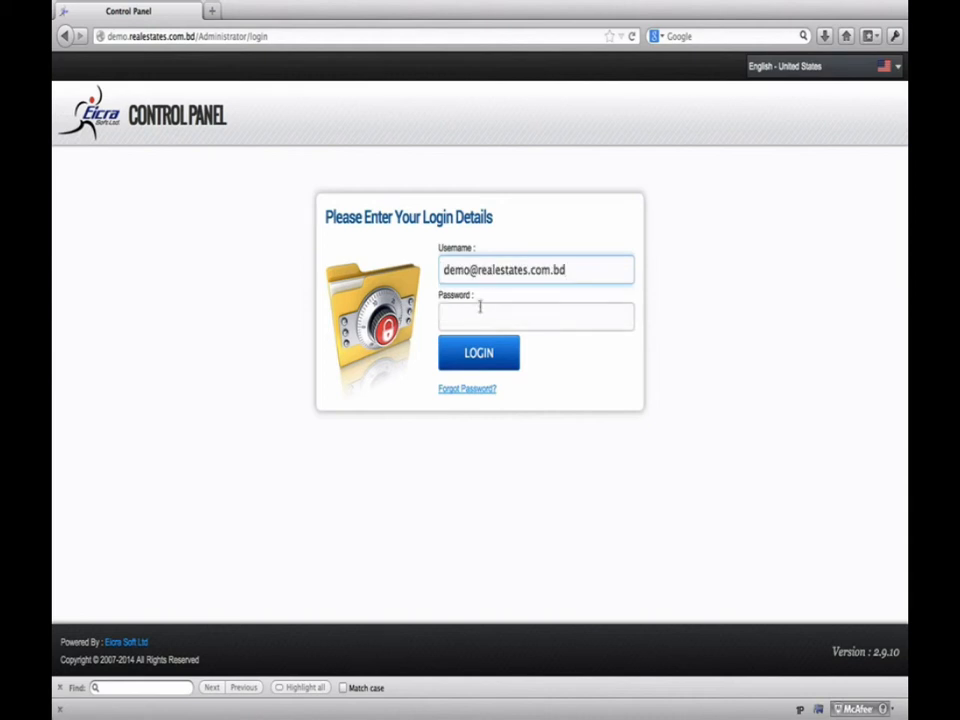
left_click(479, 312)
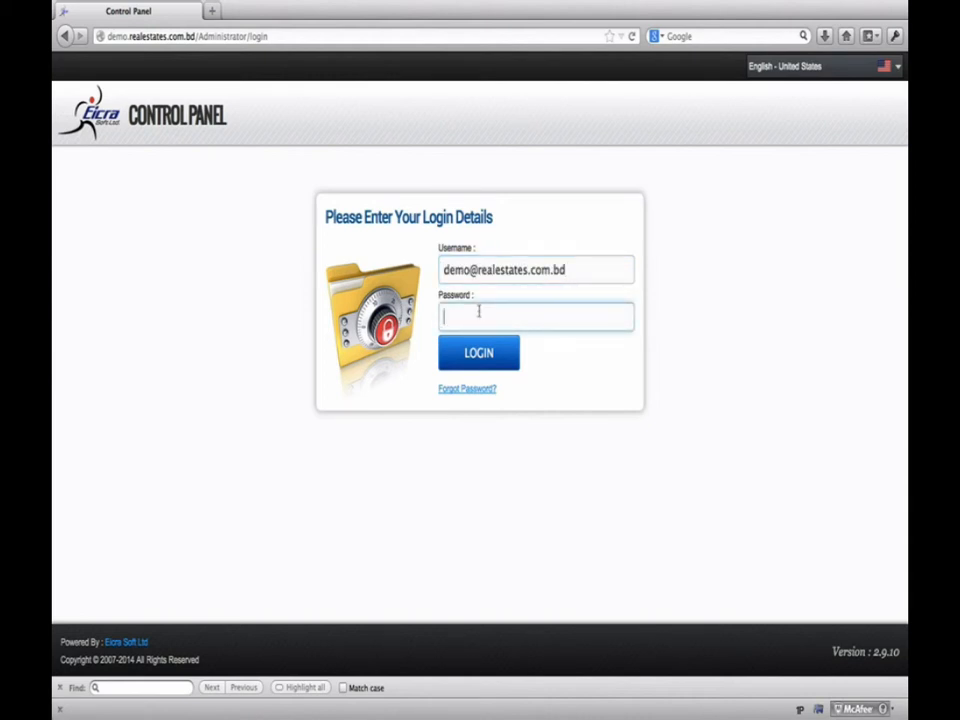
type("•••••••")
left_click(486, 356)
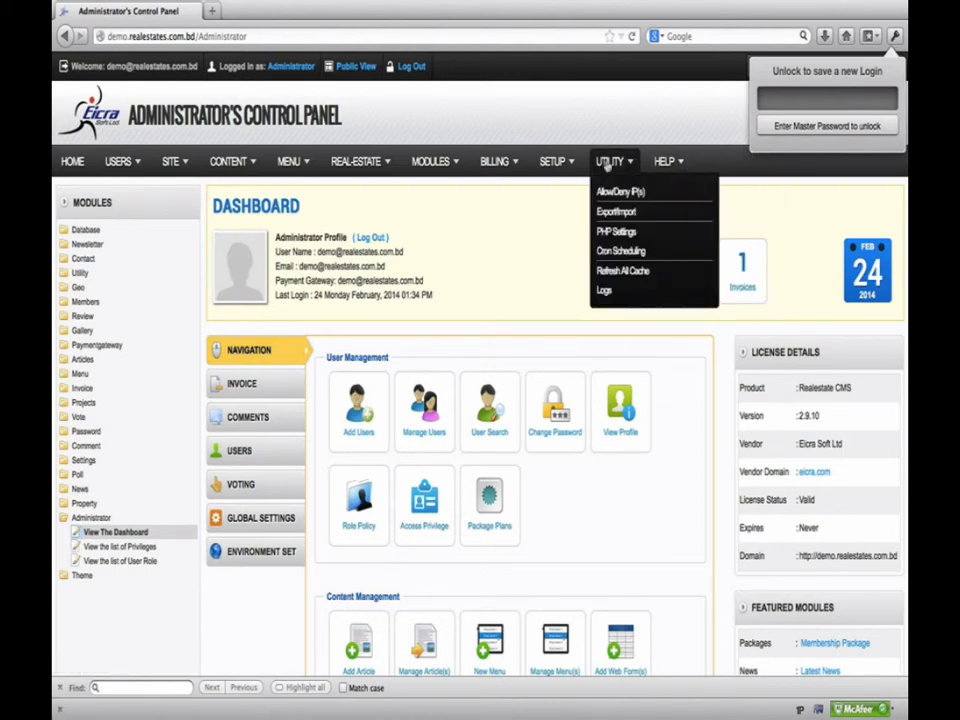
Step: Open the Manage Menu(s) page and look through the listed menu entries and their menu groups
mouse_move(289, 165)
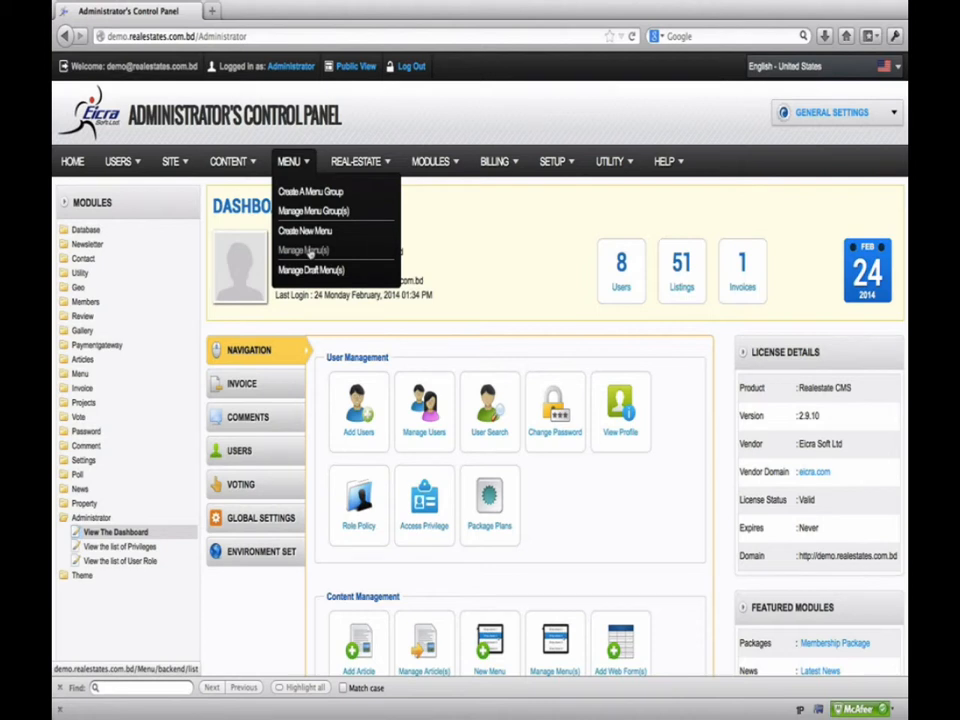
left_click(301, 255)
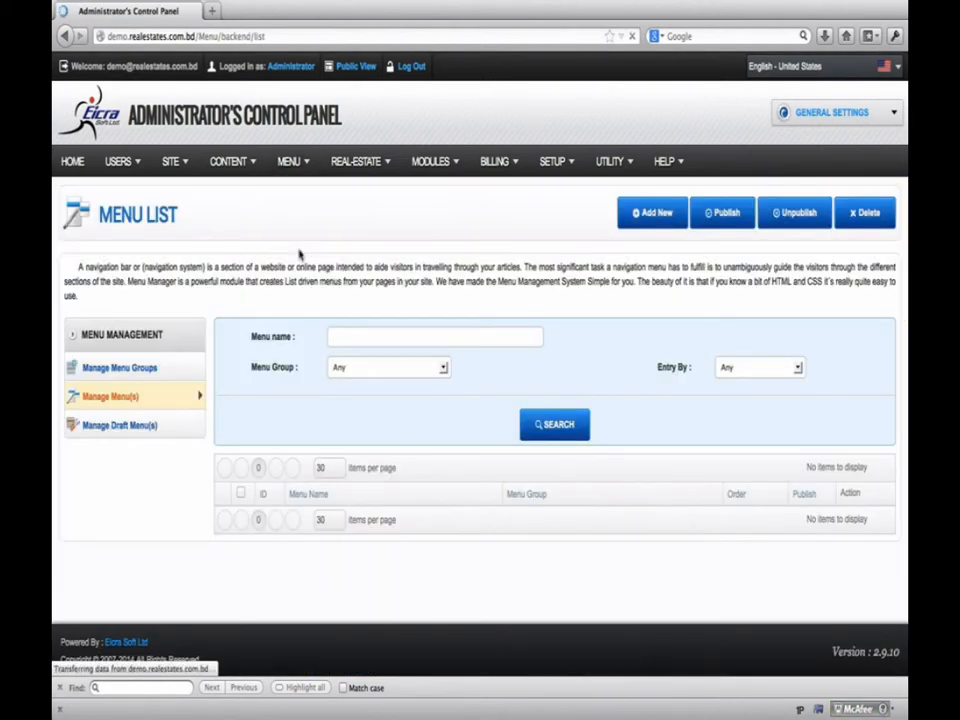
scroll(330, 247, "down", 2)
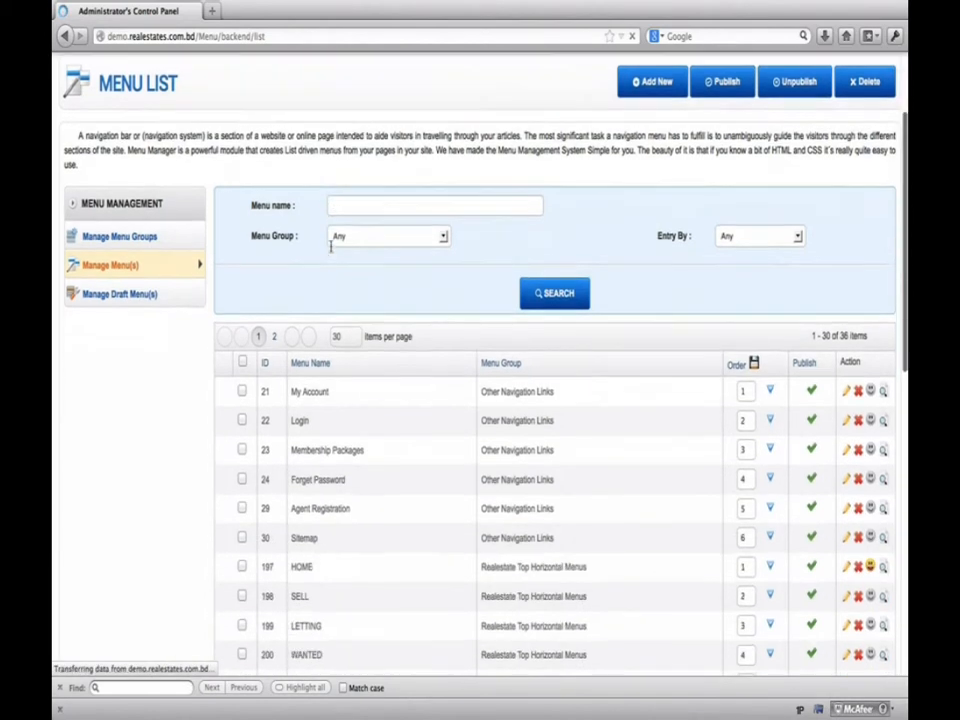
scroll(330, 247, "down", 2)
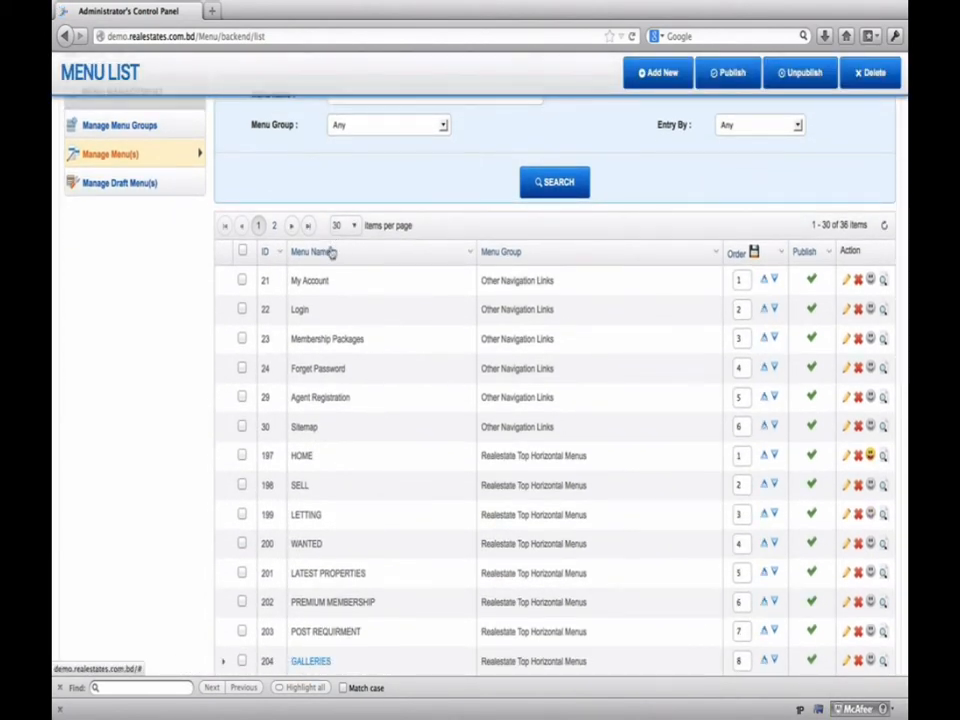
scroll(332, 248, "down", 3)
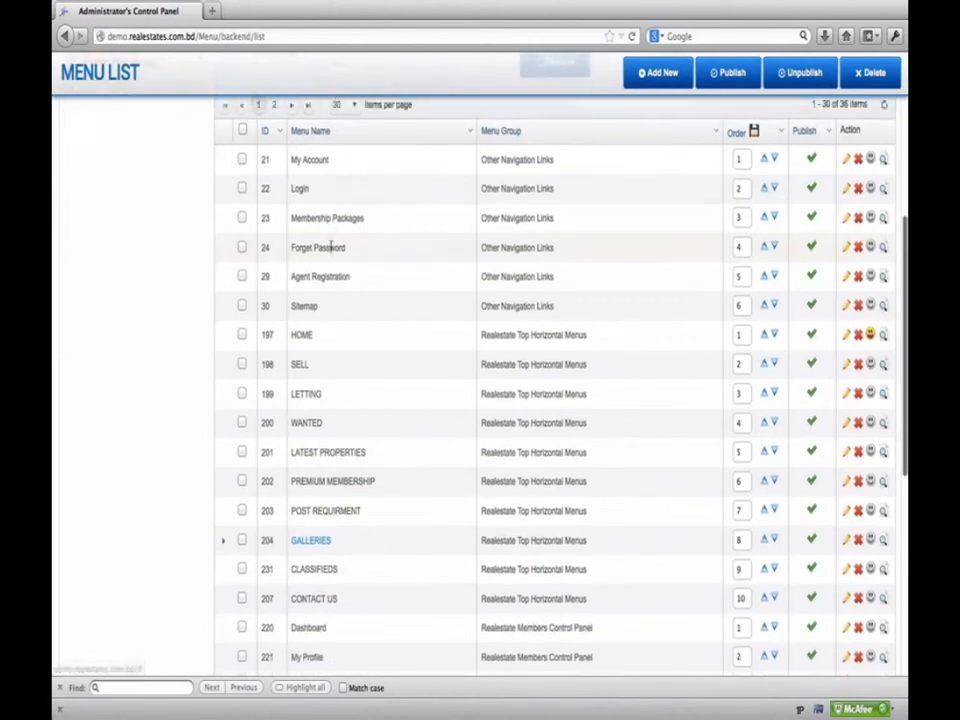
scroll(332, 250, "up", 5)
scroll(331, 252, "up", 1)
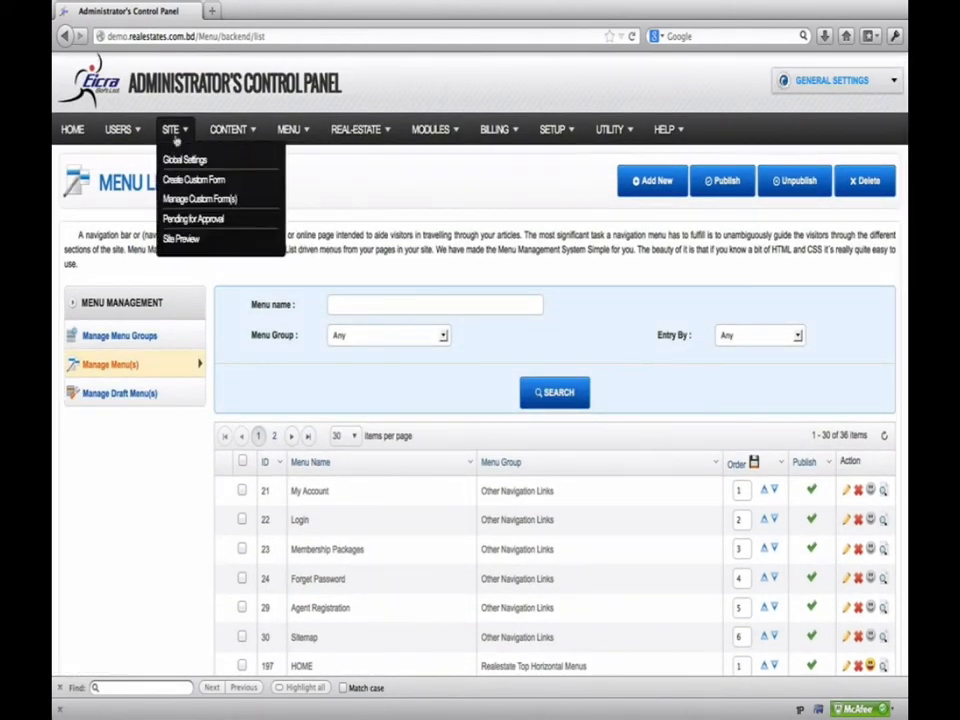
scroll(455, 107, "down", 2)
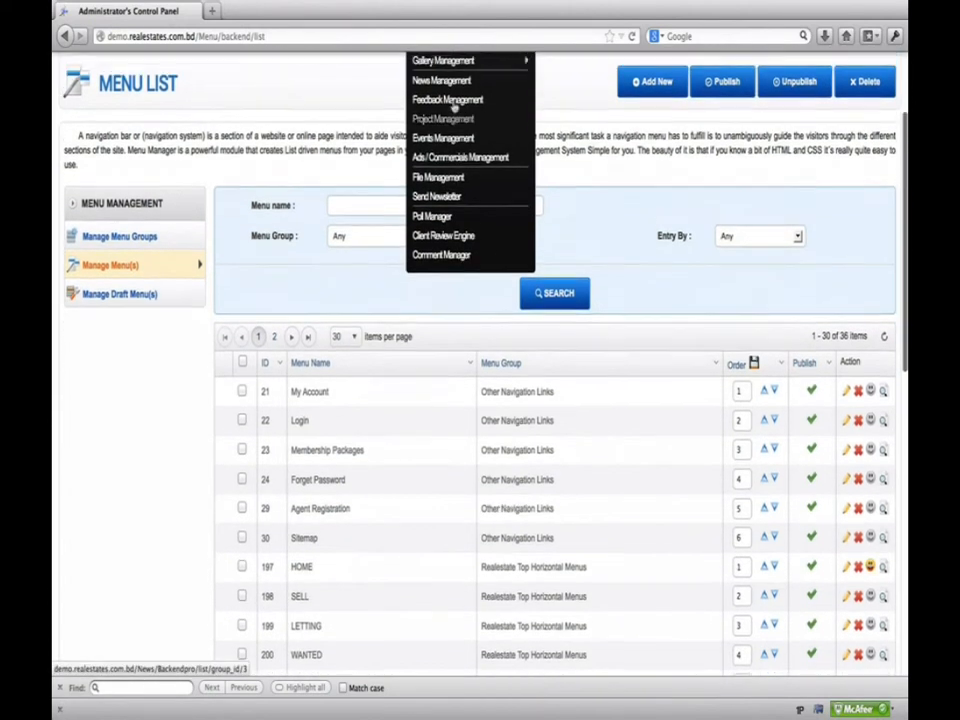
scroll(453, 105, "up", 3)
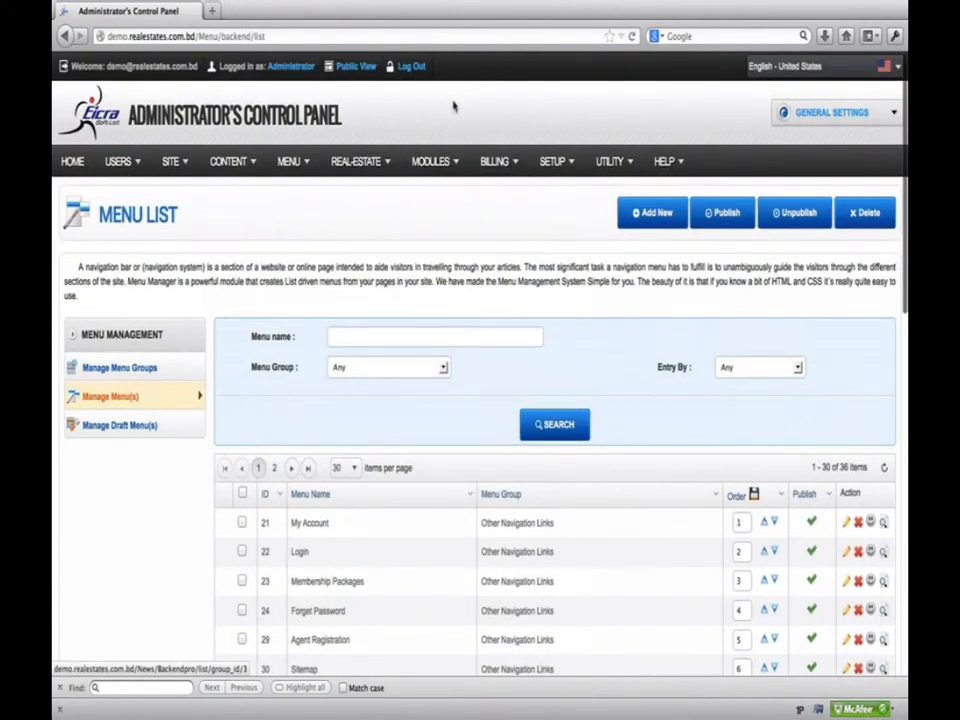
Step: Open the site's public view and compare its navigation entries, including Galleries and Classifieds, with the admin menu list
left_click(355, 67)
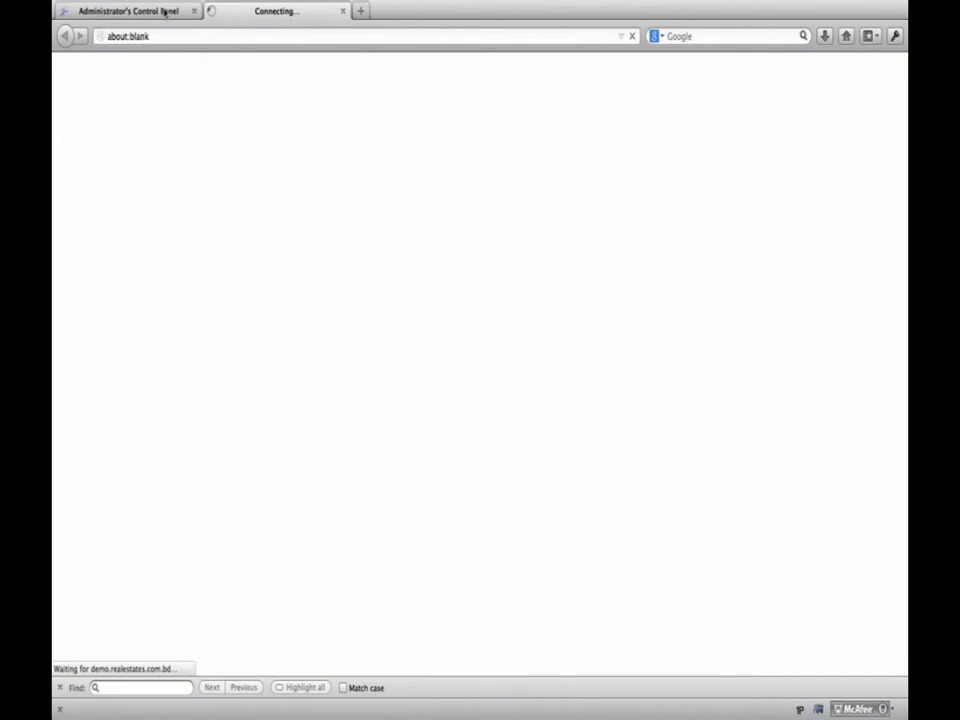
left_click(164, 11)
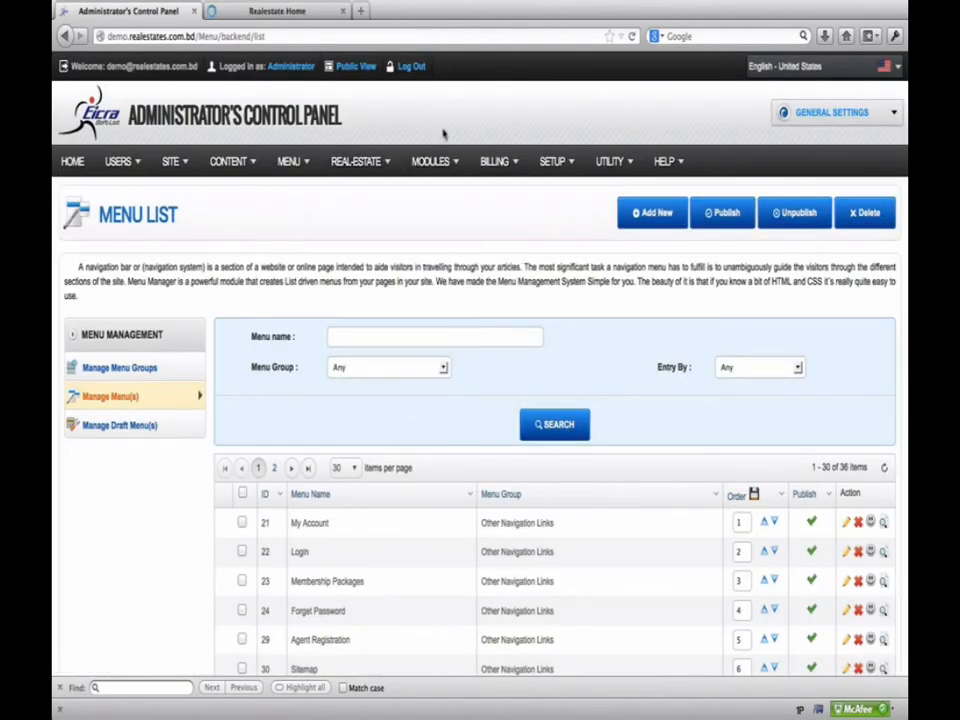
left_click(292, 11)
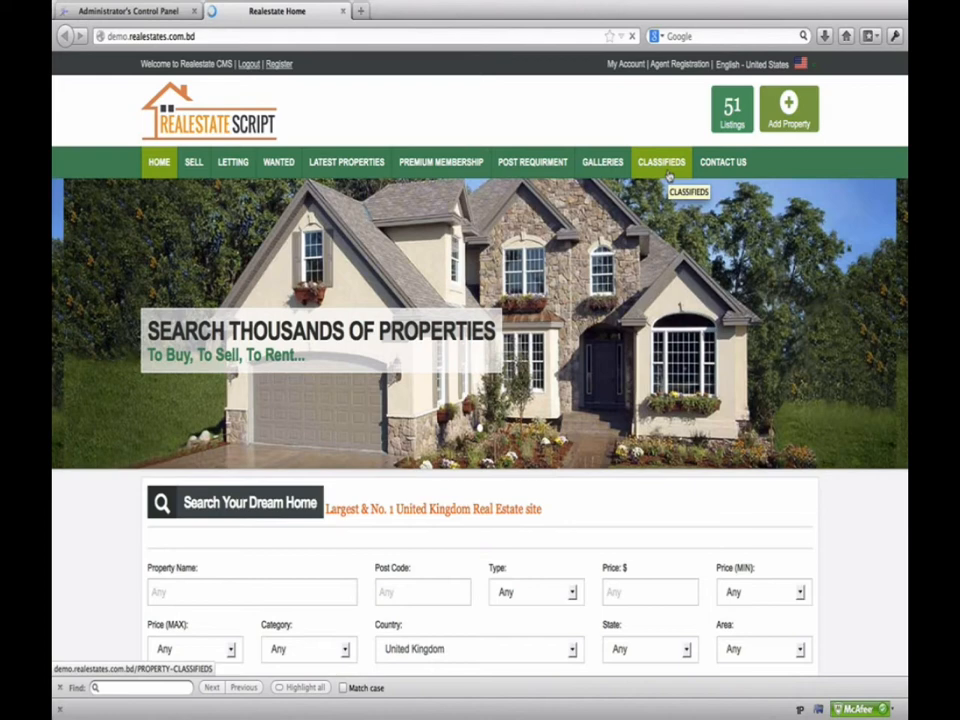
left_click(107, 11)
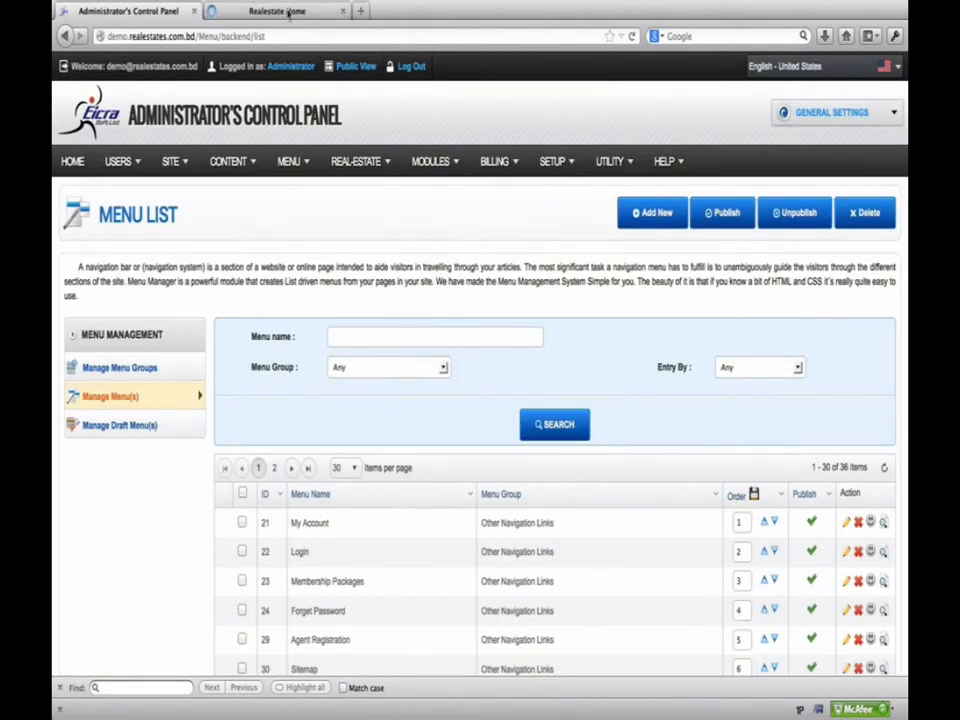
left_click(281, 12)
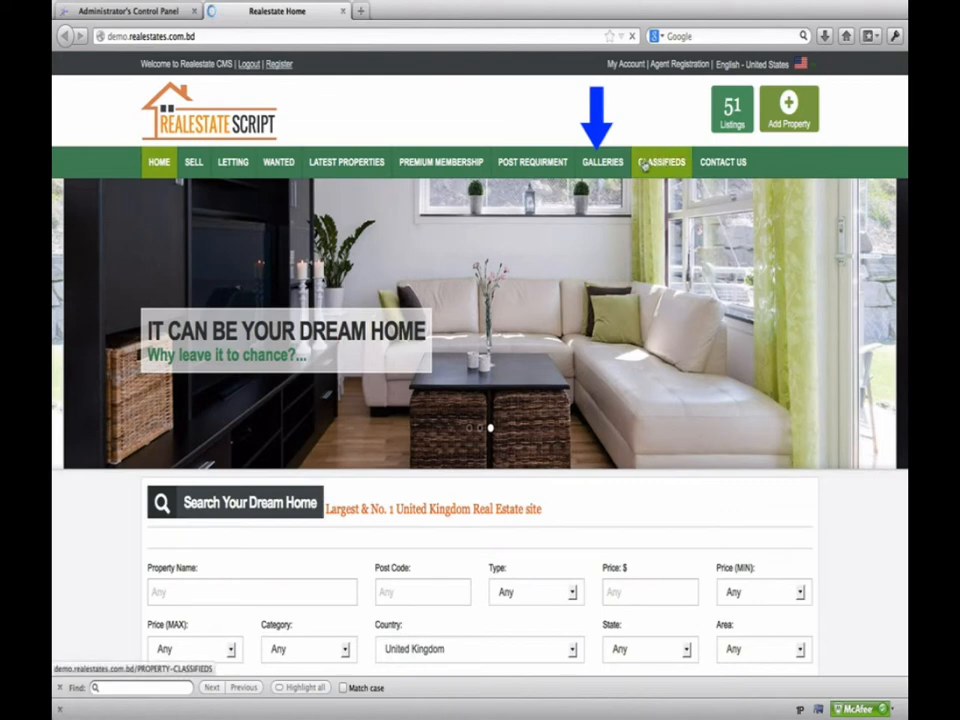
mouse_move(604, 163)
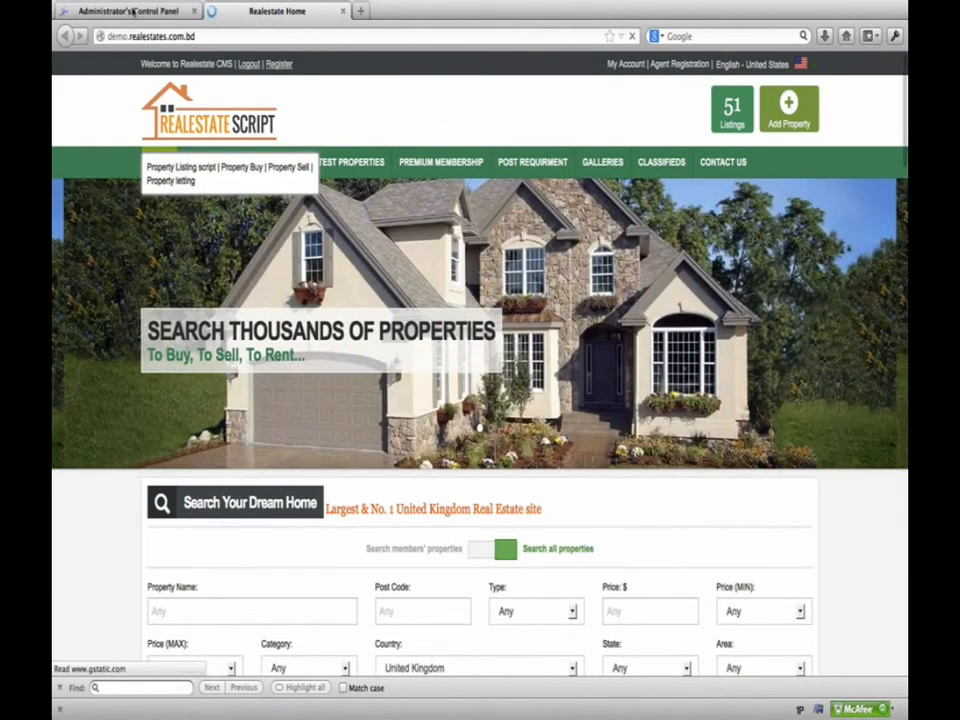
Step: Return to the administrator menu list and try to search for the menu name "gallaries"
left_click(110, 11)
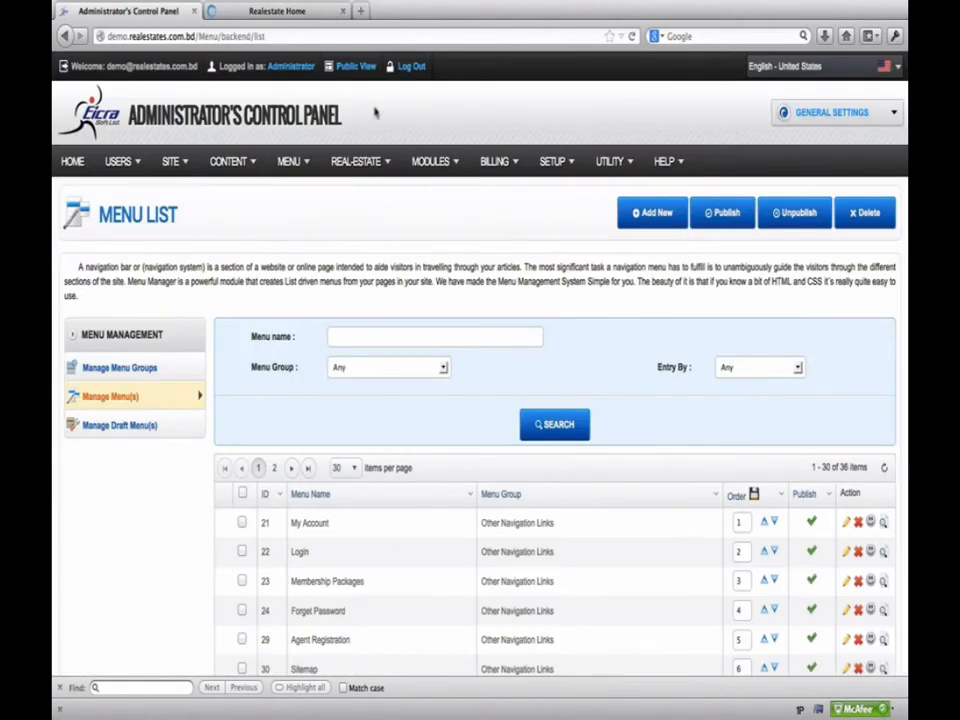
left_click(346, 340)
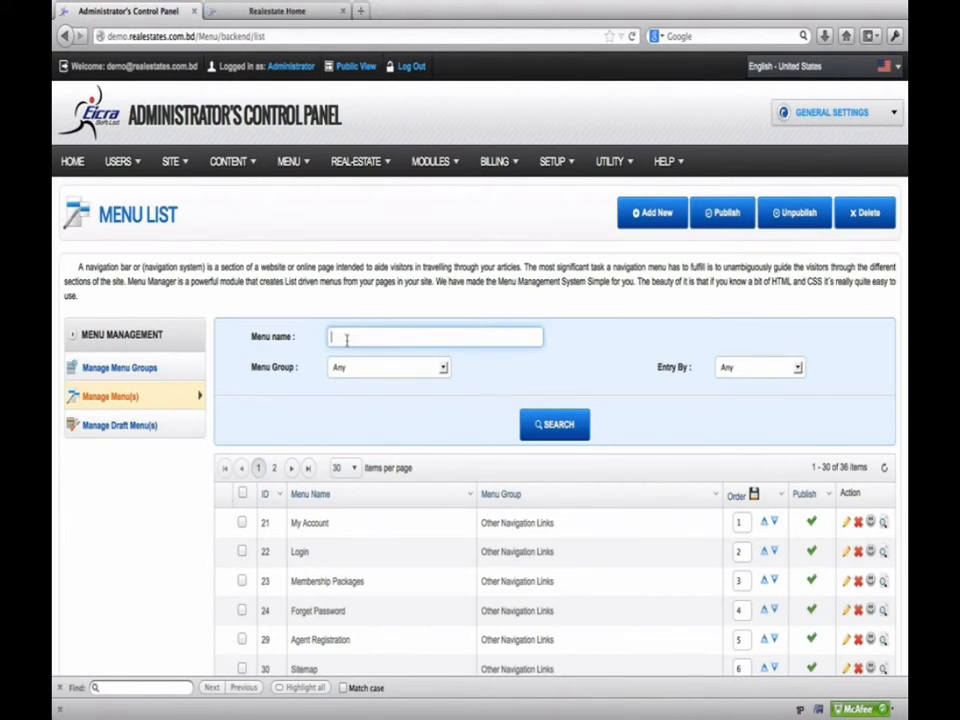
type("gallaries")
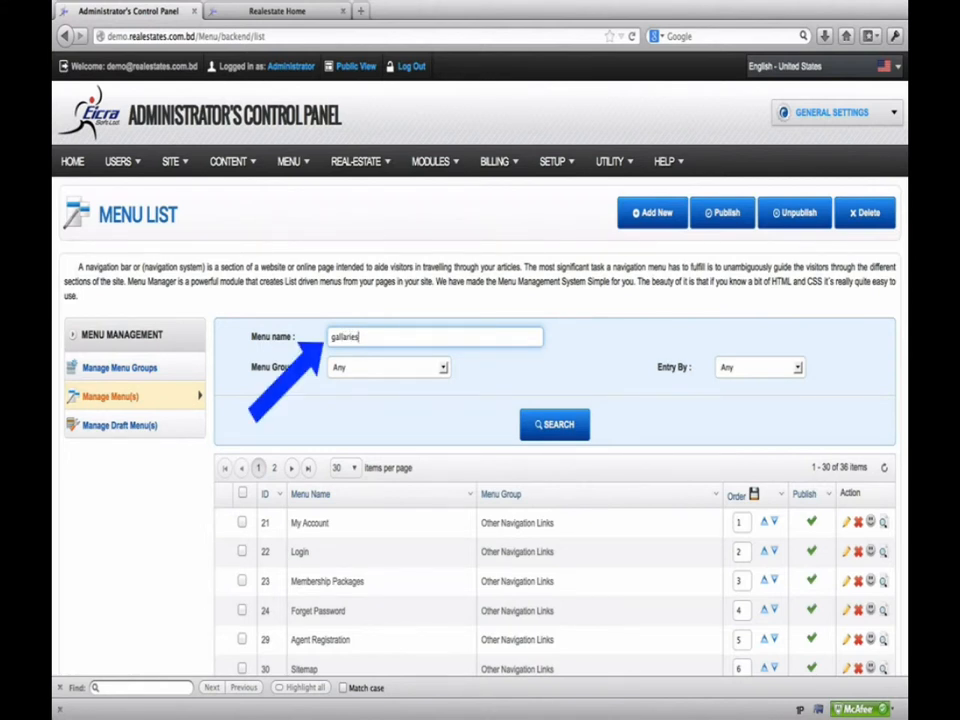
key("Return")
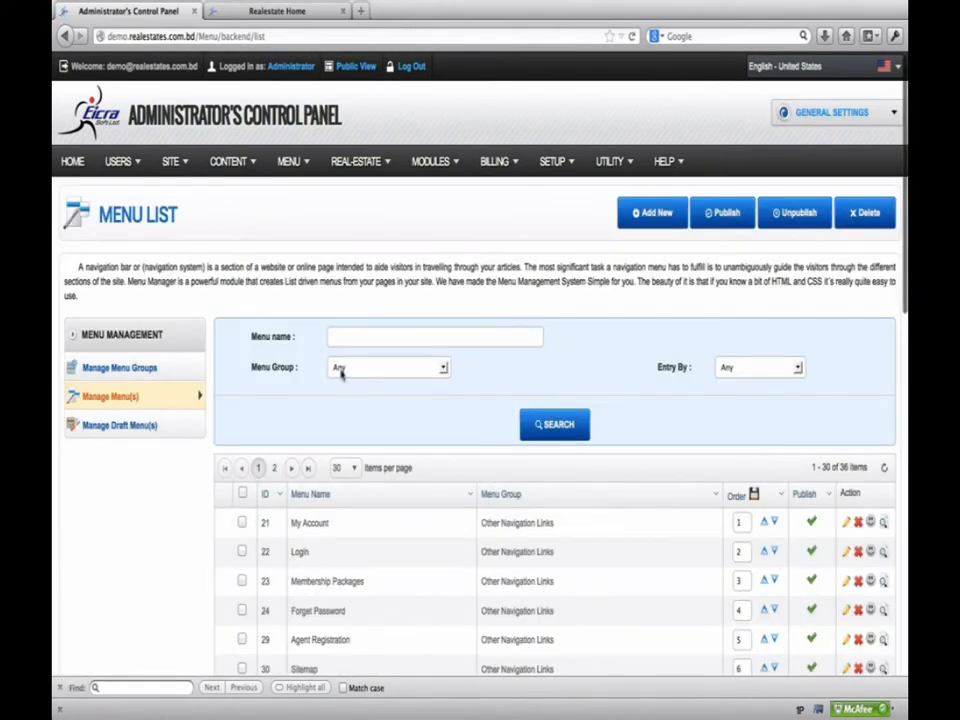
left_click(347, 338)
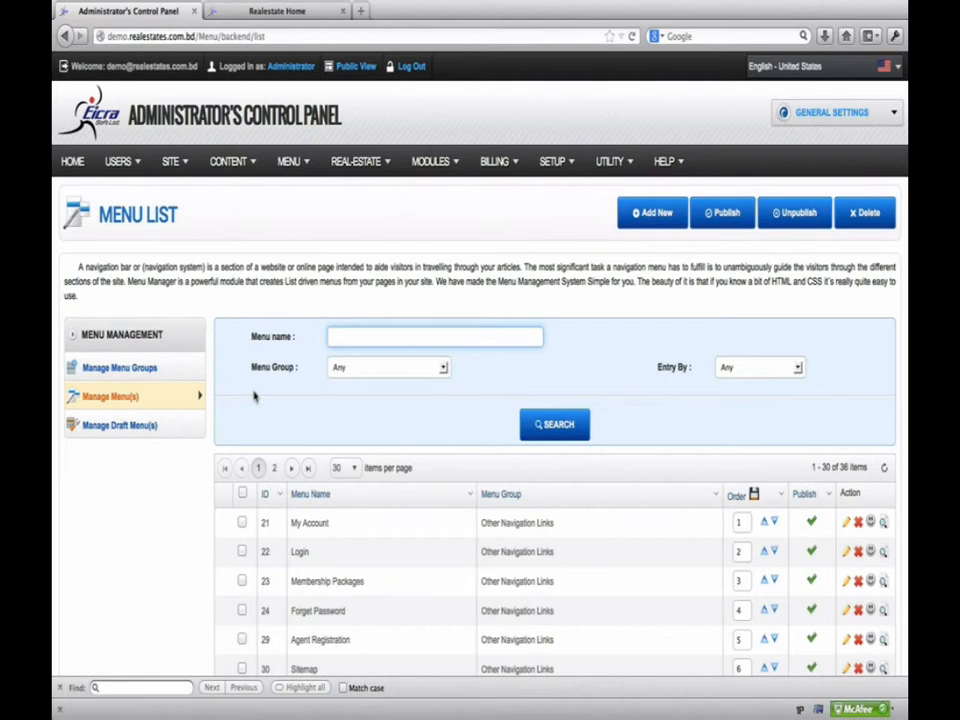
left_click(347, 339)
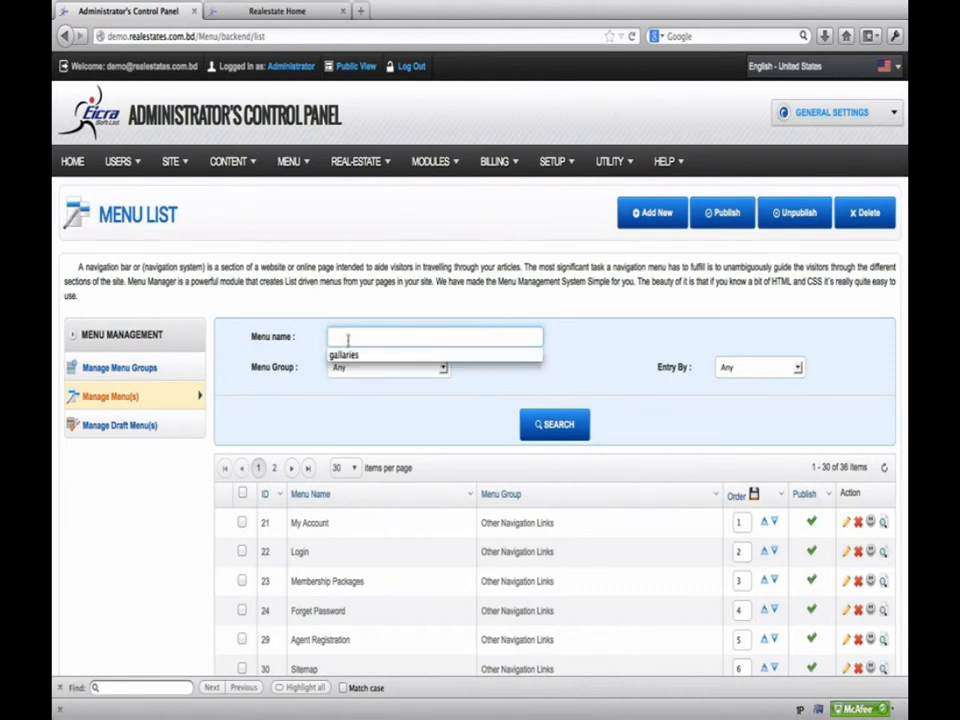
left_click(247, 404)
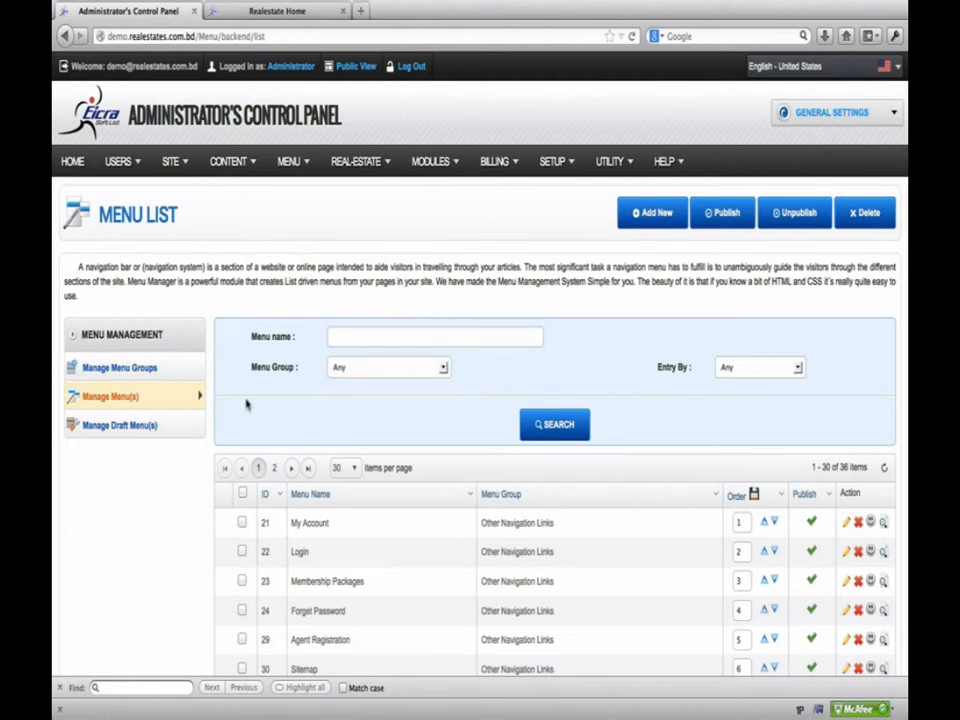
Step: Locate the GALLERIES entry in the menu list and copy its name
scroll(247, 404, "down", 5)
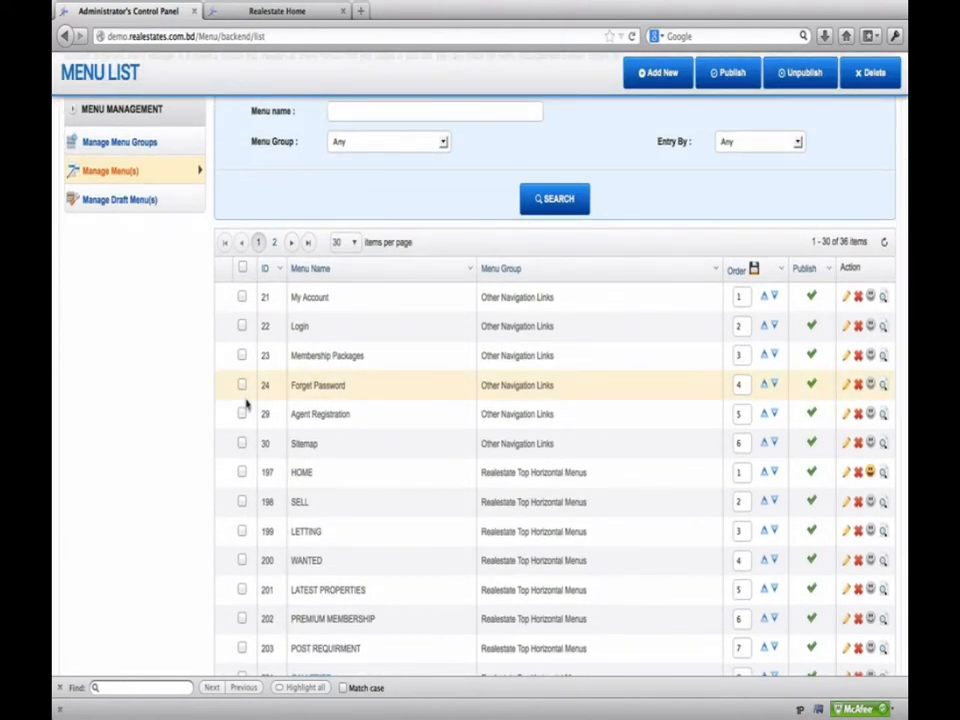
scroll(247, 404, "down", 3)
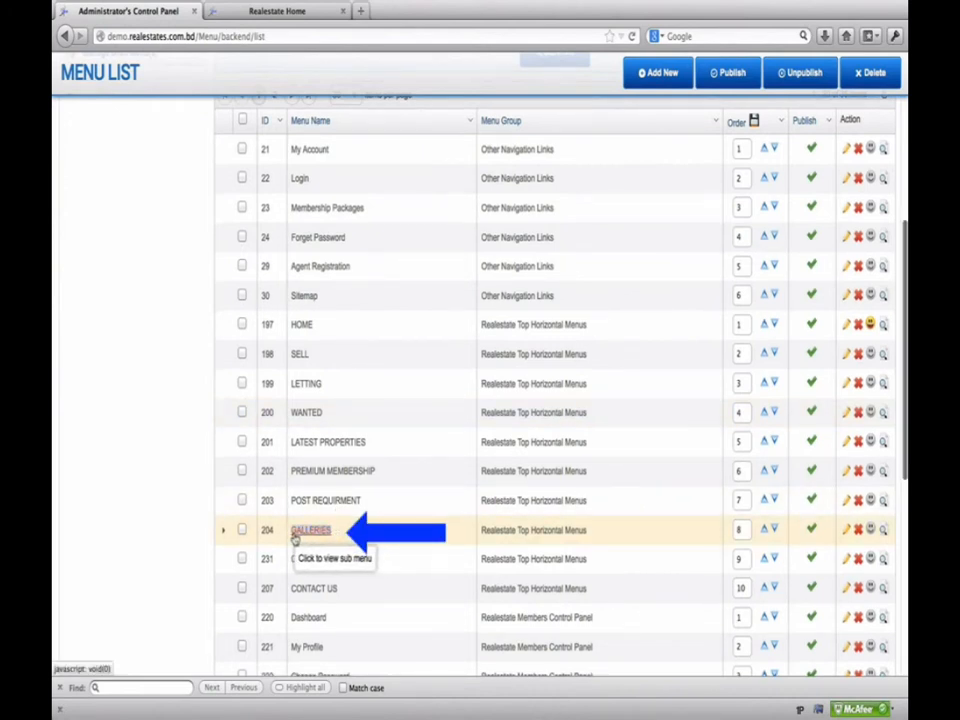
right_click(305, 537)
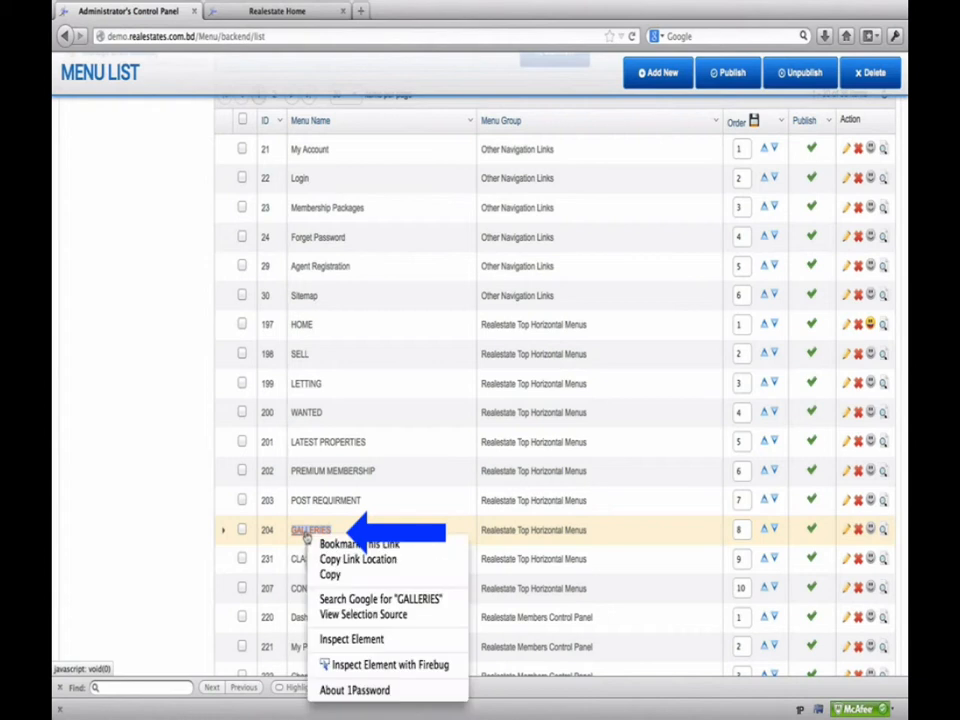
left_click(340, 577)
left_click(186, 512)
scroll(186, 514, "down", 1)
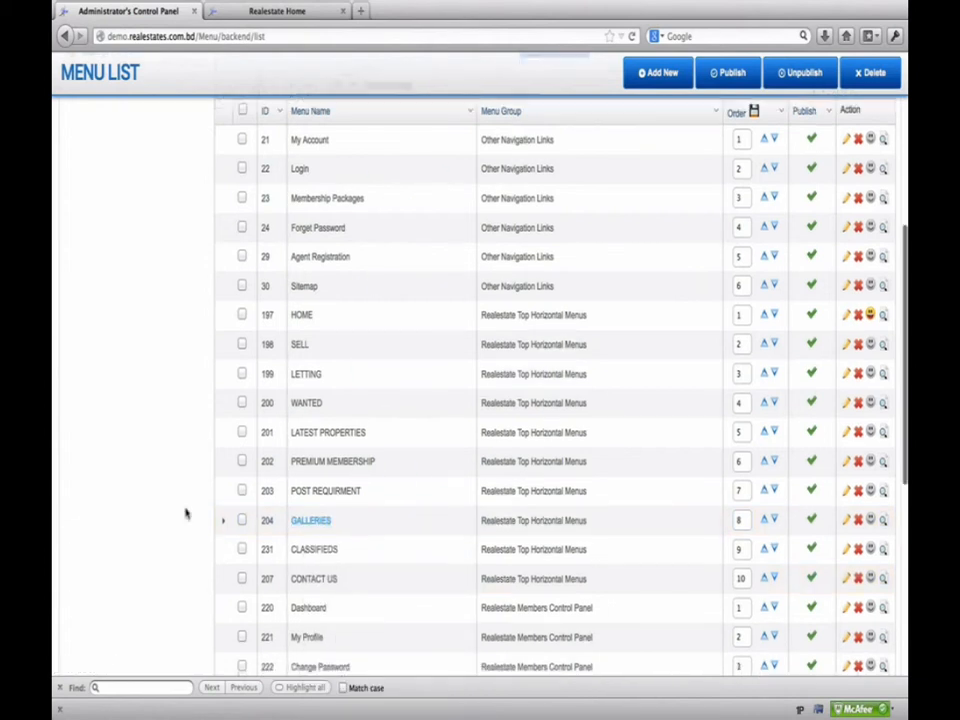
Step: Search the menu list for the copied menu name GALLERIES
scroll(184, 510, "up", 5)
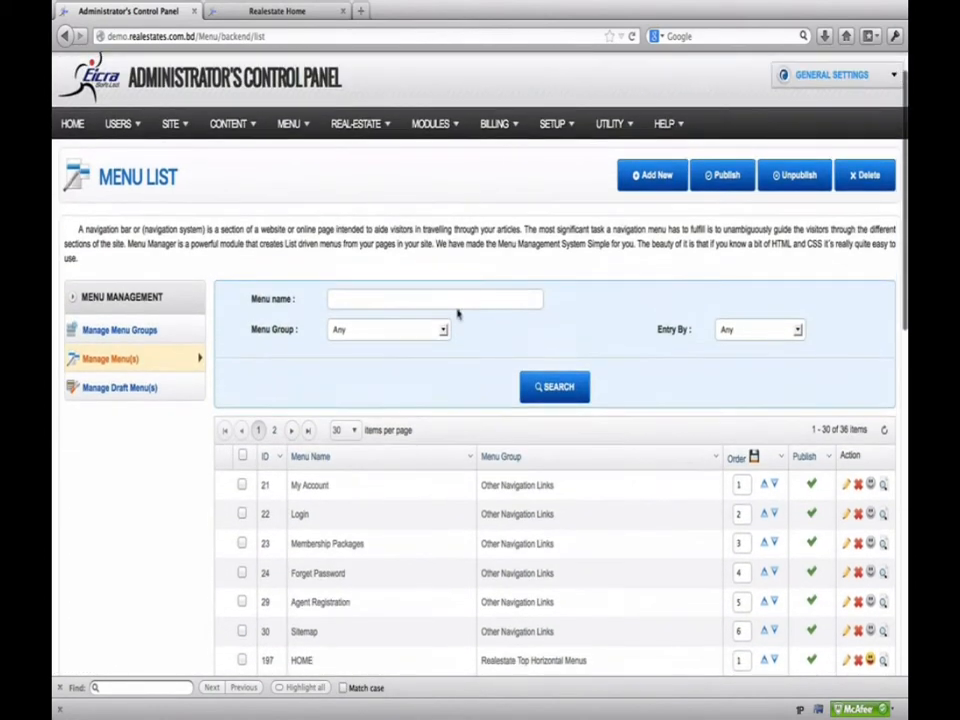
left_click(386, 299)
right_click(385, 300)
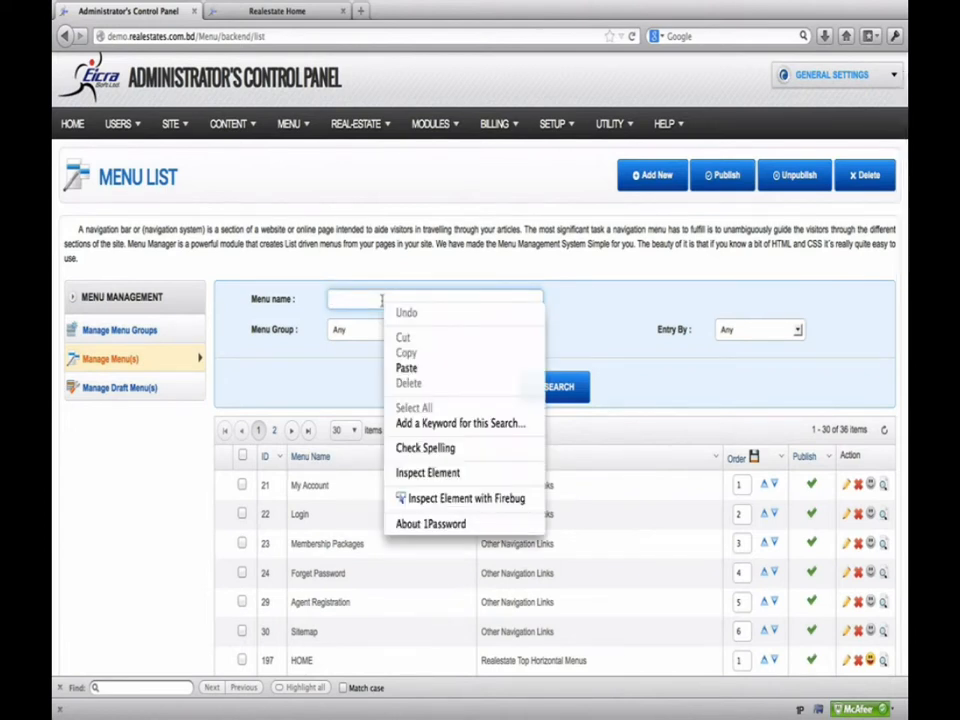
left_click(406, 368)
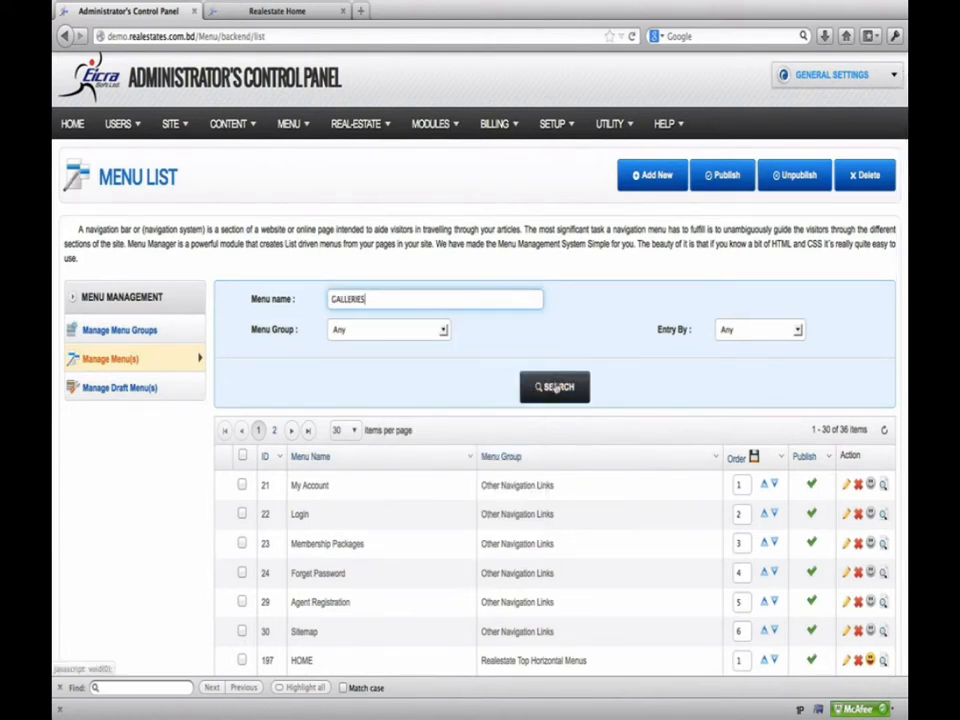
left_click(556, 388)
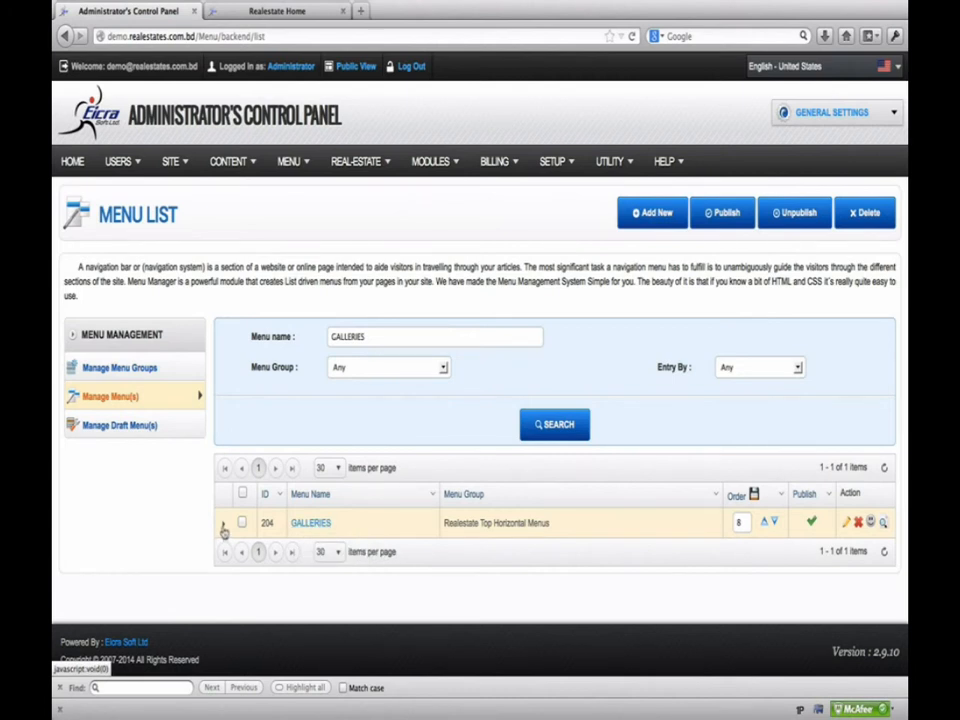
Step: Expand the sub menus of GALLERIES and open its Photo Gallery entry for editing
left_click(224, 528)
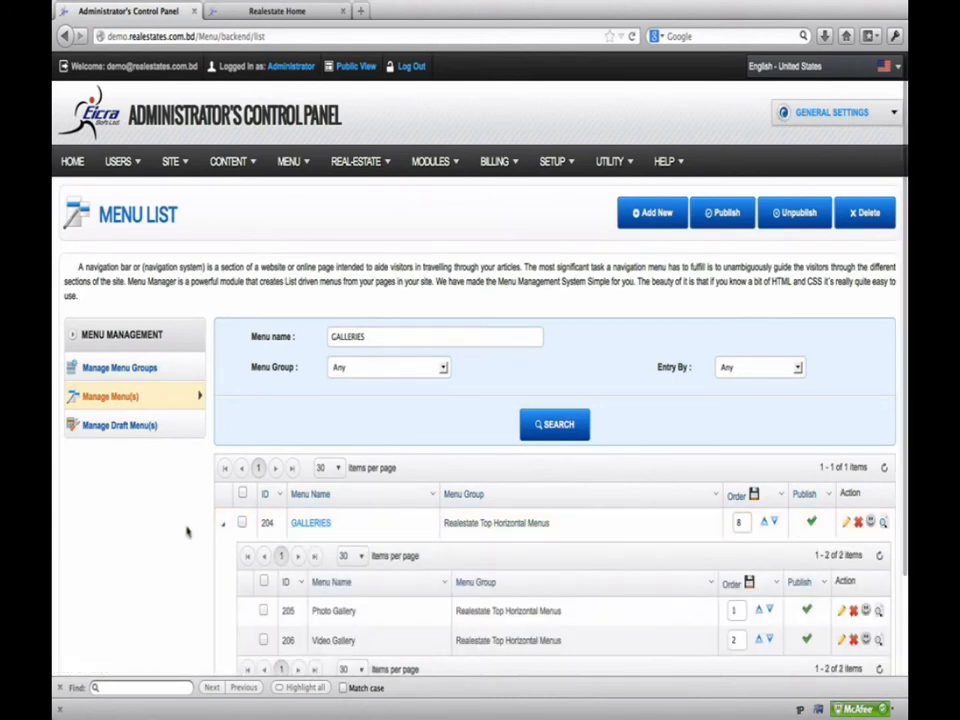
scroll(186, 530, "down", 3)
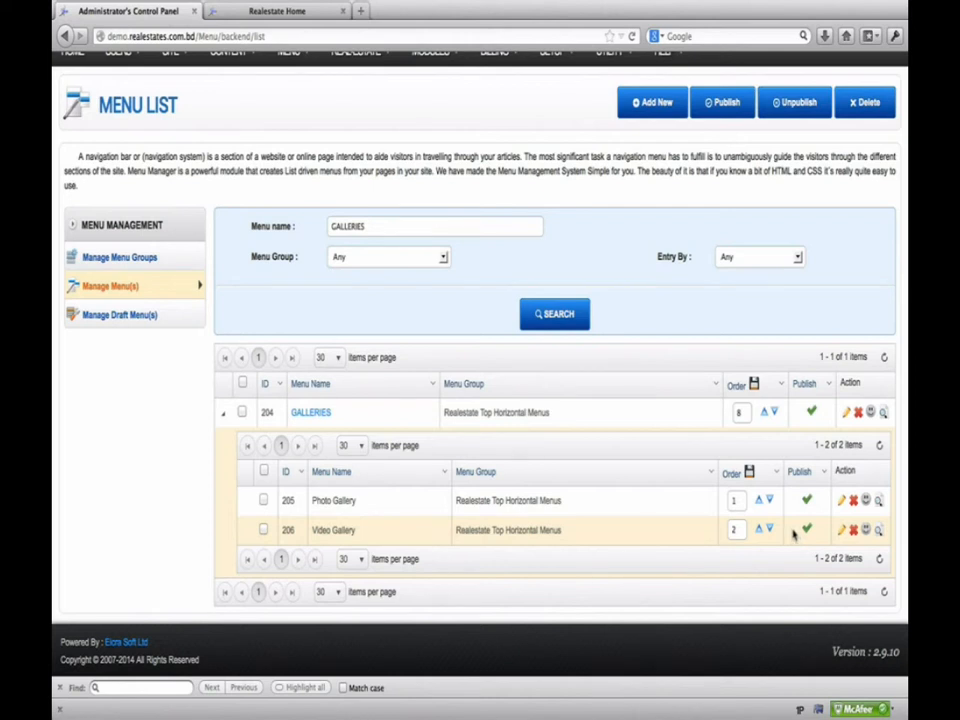
left_click(843, 502)
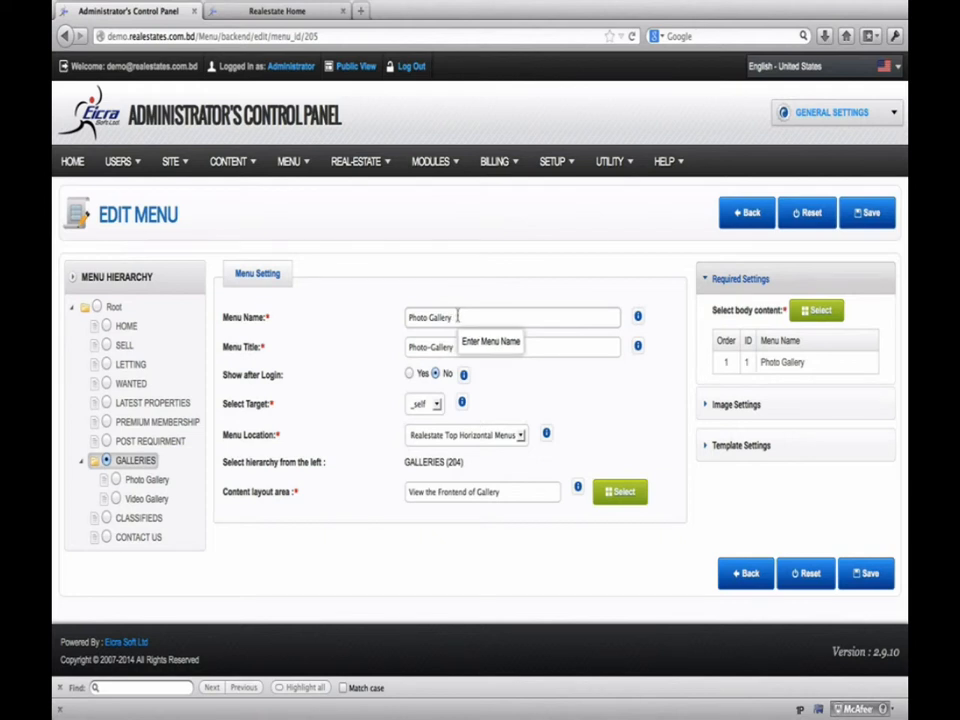
Step: Set Show after Login to No for the Photo Gallery menu and use _self as its target
left_click(499, 345)
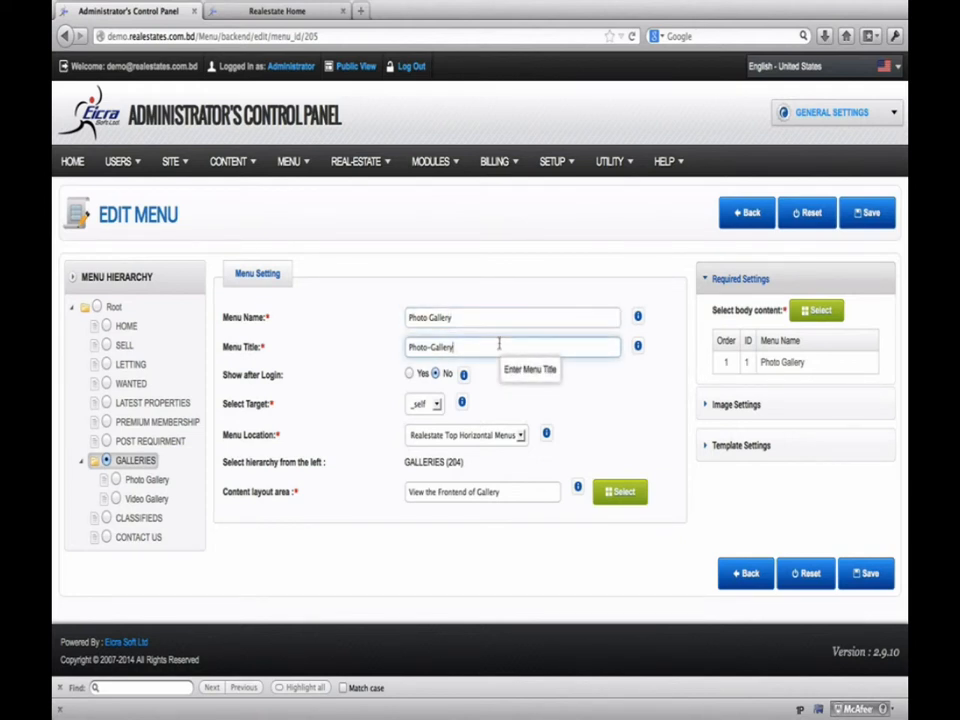
left_click(409, 376)
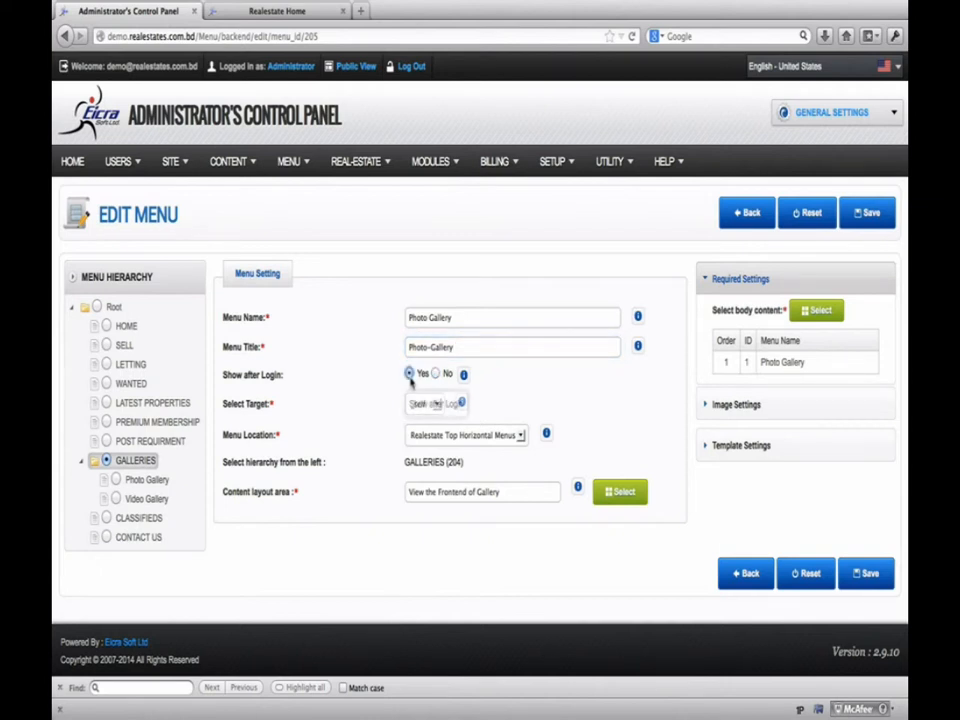
left_click(435, 374)
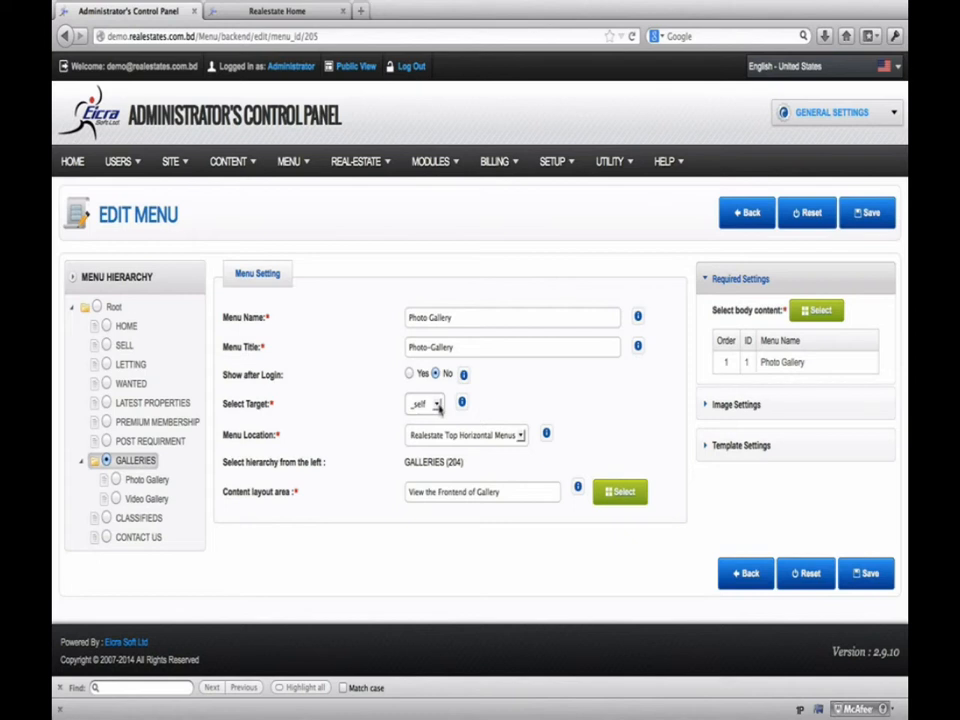
left_click(437, 403)
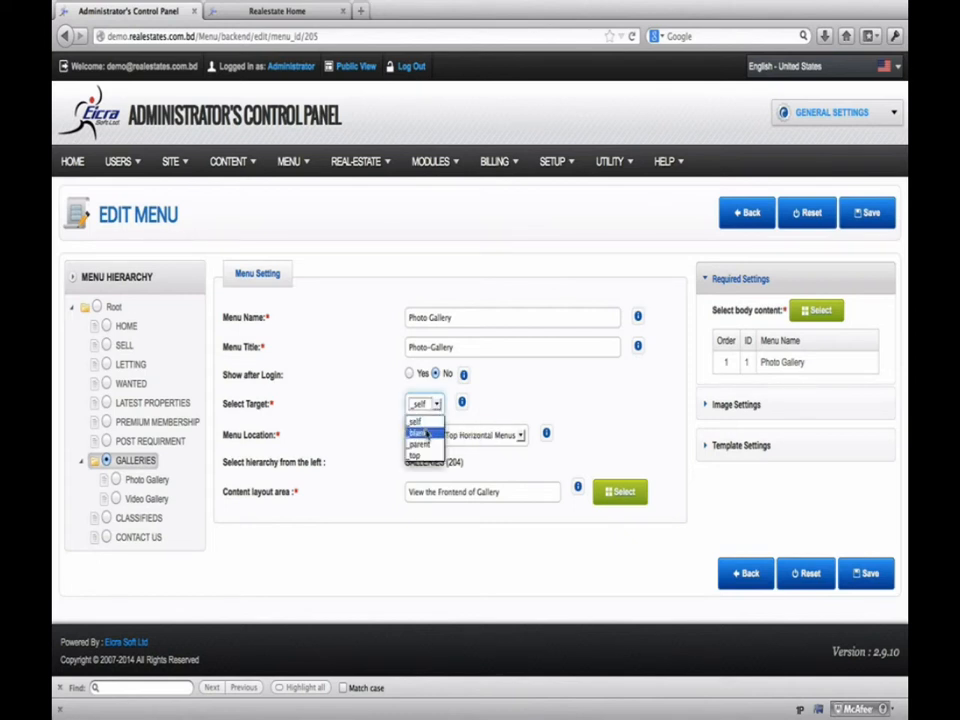
left_click(506, 405)
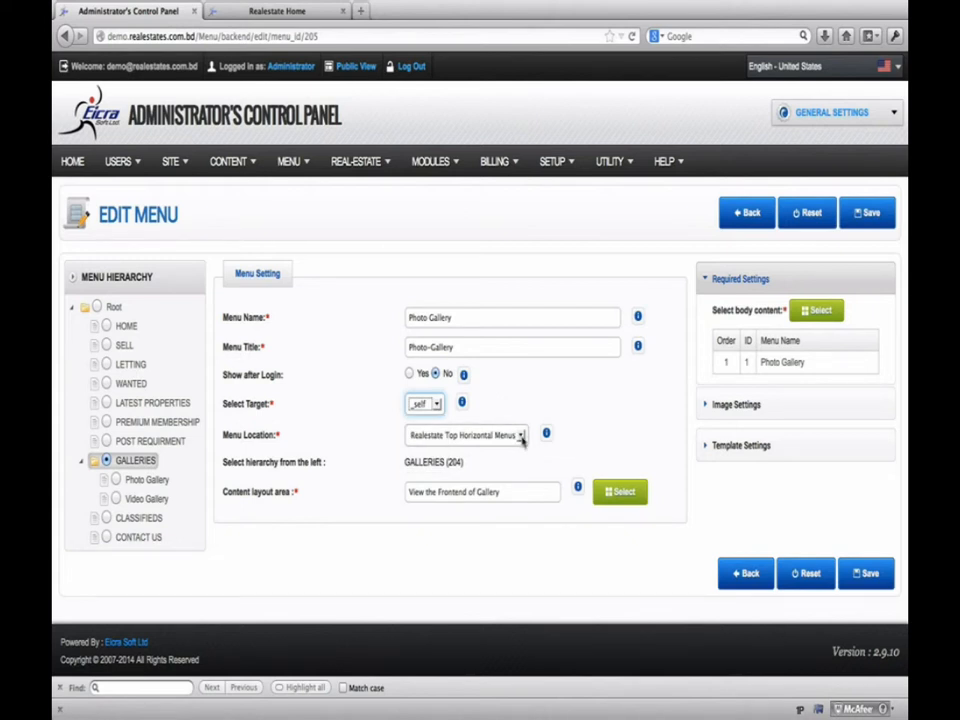
Step: Choose Realestate Top Horizontal Menus as the Photo Gallery menu's location
left_click(521, 437)
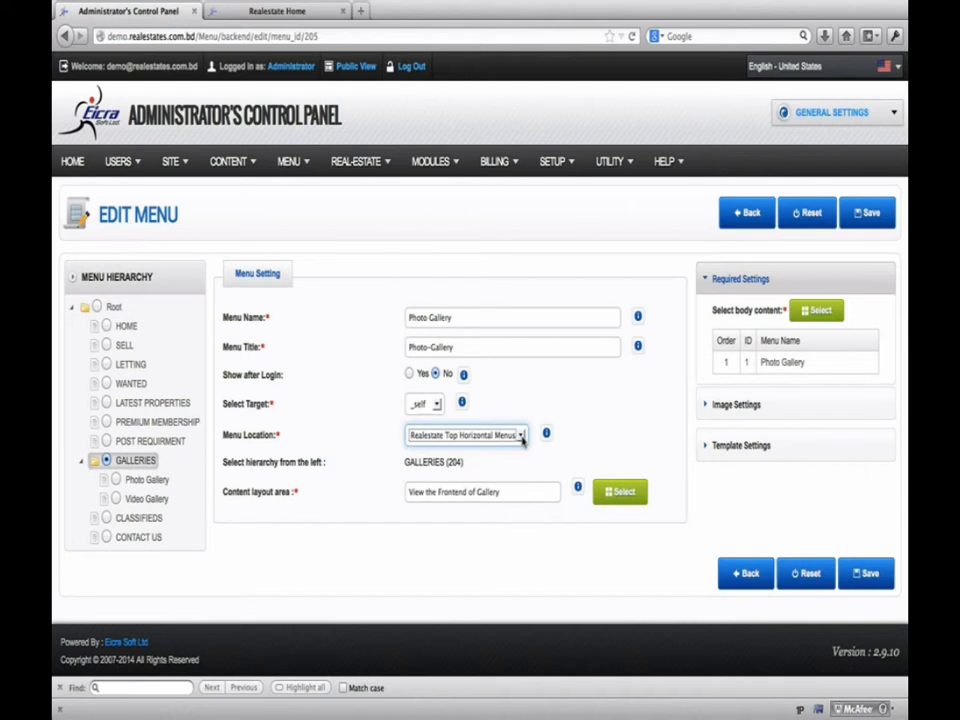
left_click(521, 437)
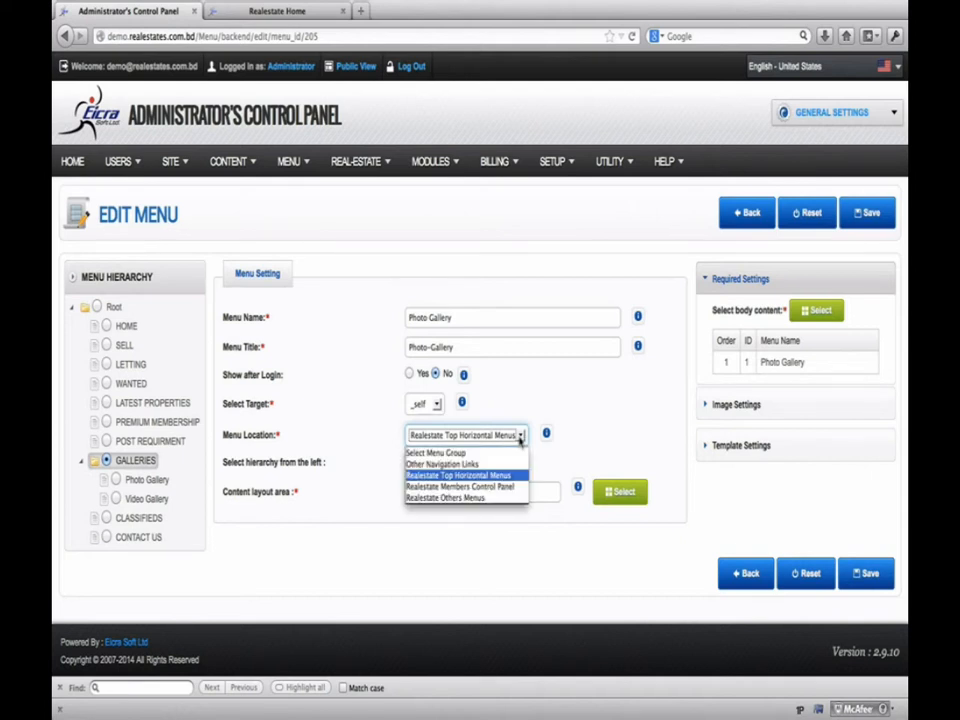
left_click(482, 477)
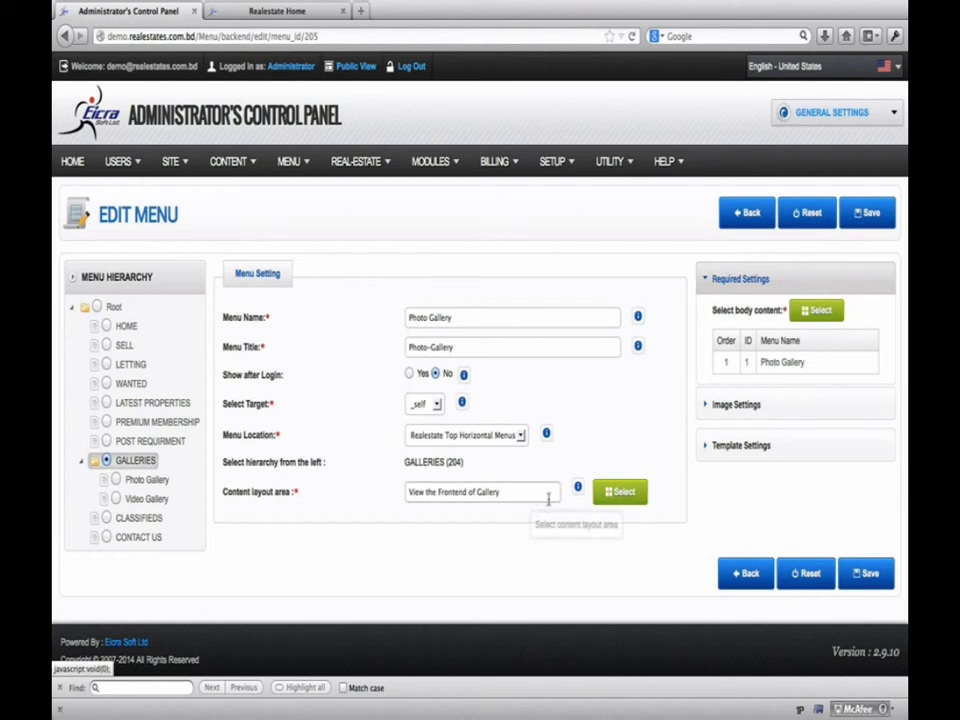
Step: Assign the Gallery layout "View the Frontend of Gallery" as the menu's content layout area
left_click(619, 499)
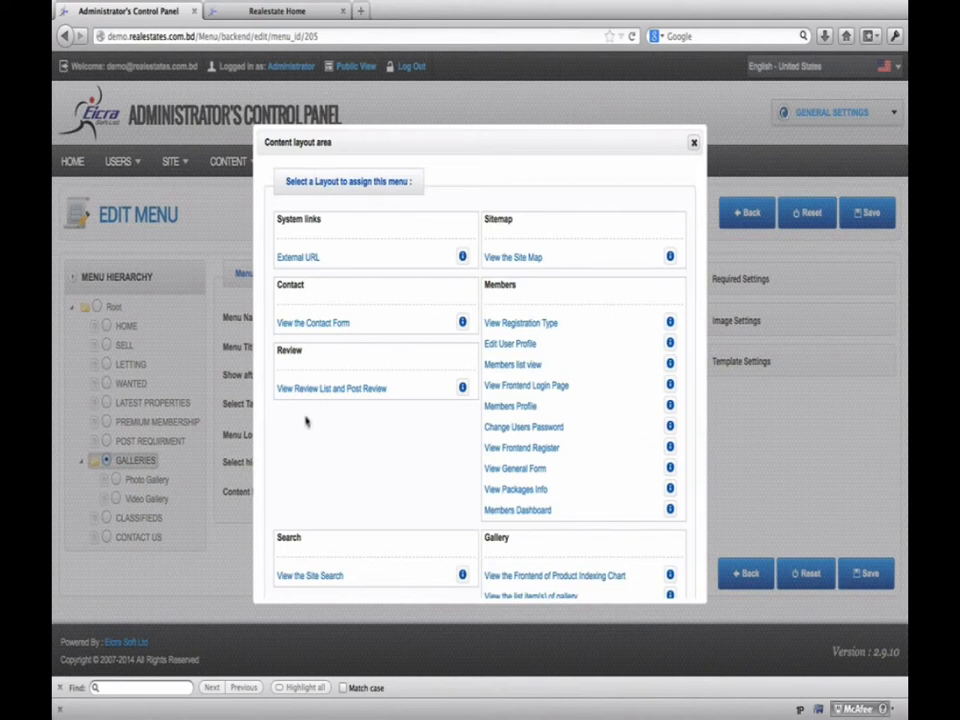
scroll(306, 421, "down", 5)
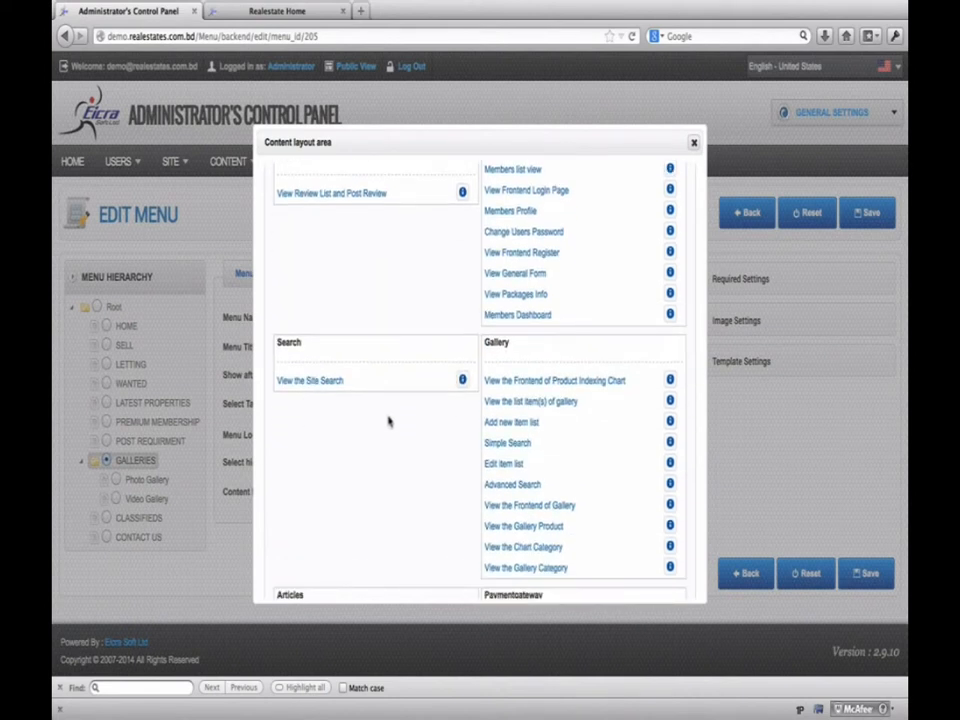
scroll(389, 421, "down", 3)
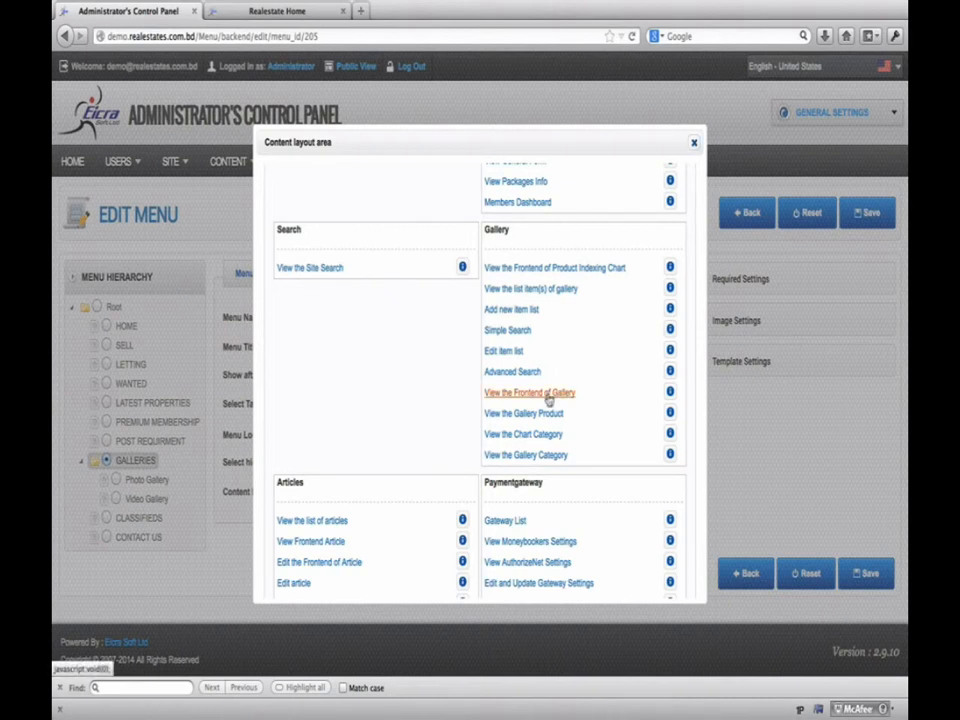
left_click(548, 398)
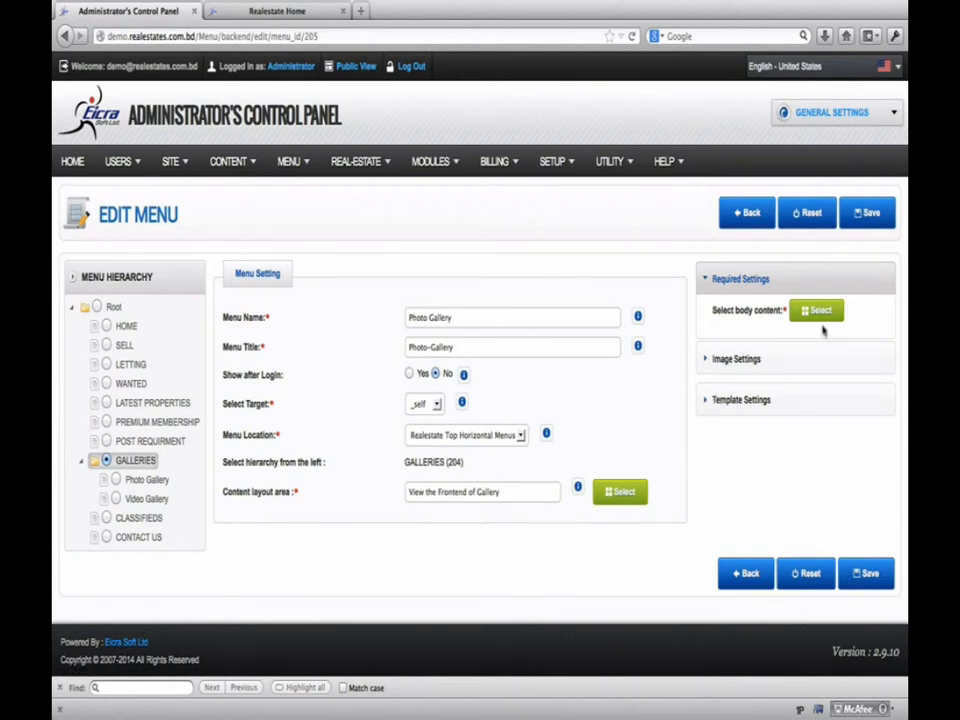
Step: Select Photo Gallery as the required body content and save the menu
left_click(818, 312)
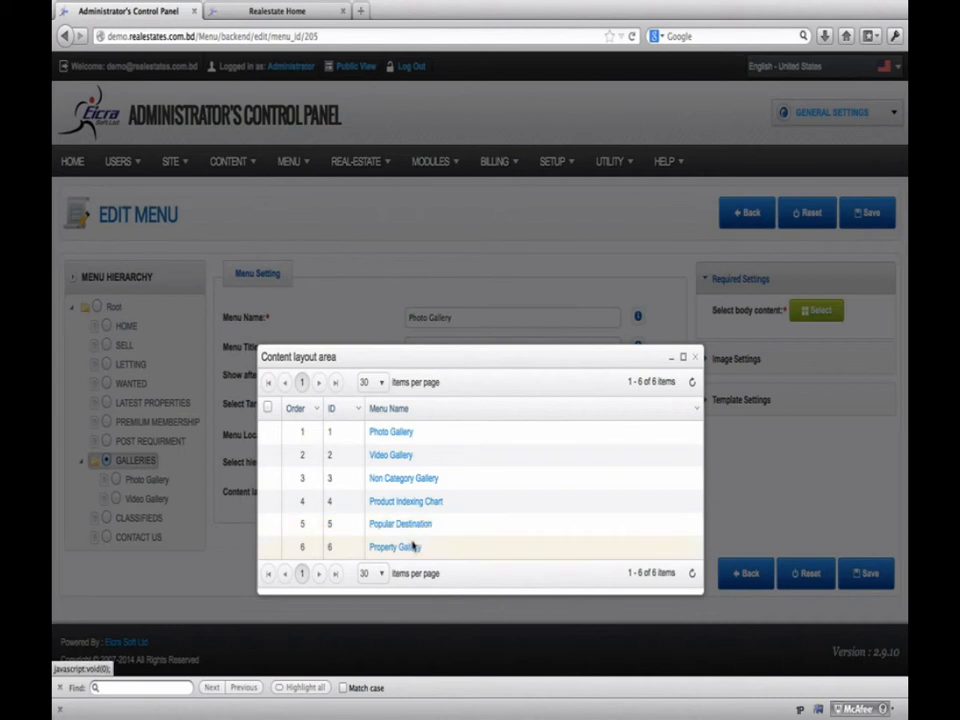
left_click(391, 432)
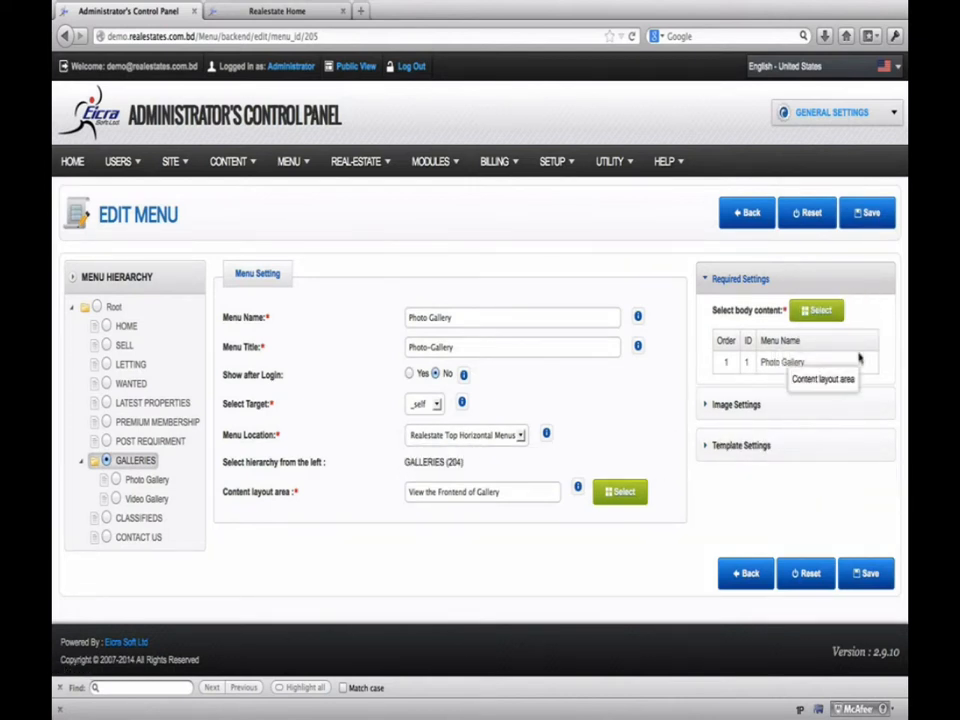
left_click(866, 222)
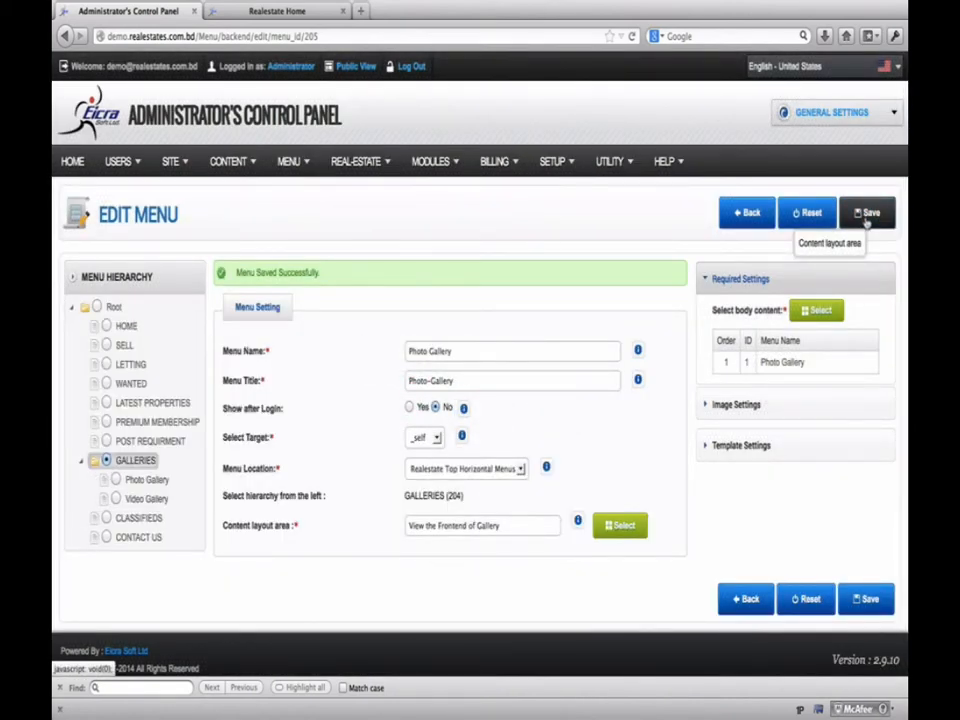
Step: Return to the menu list and unpublish the GALLERIES menu in the Realestate Top Horizontal Menus group
left_click(746, 215)
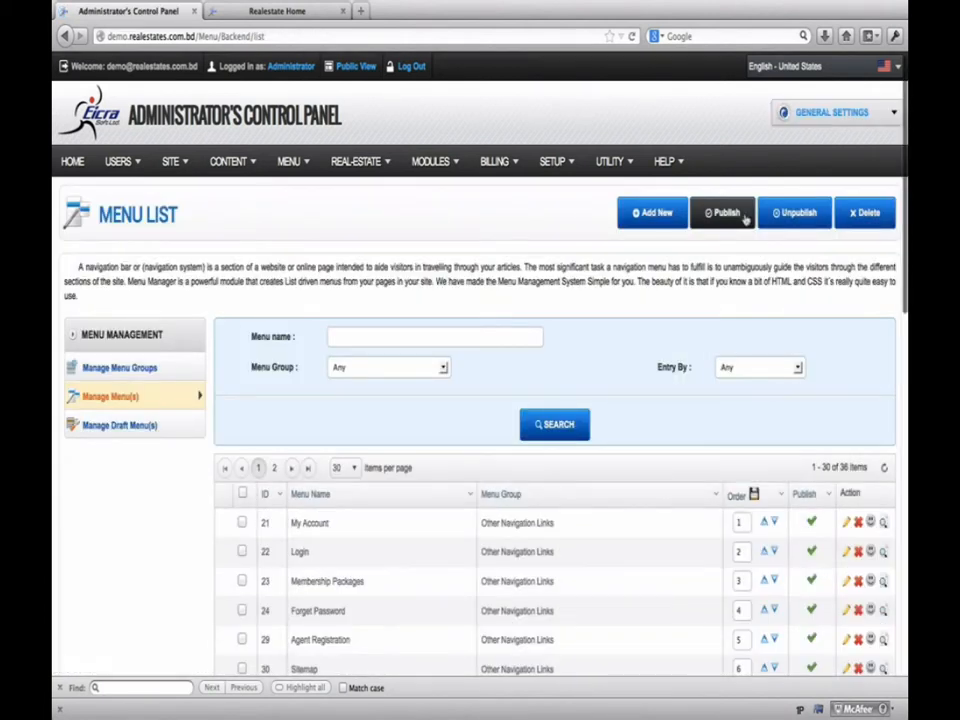
scroll(618, 373, "down", 3)
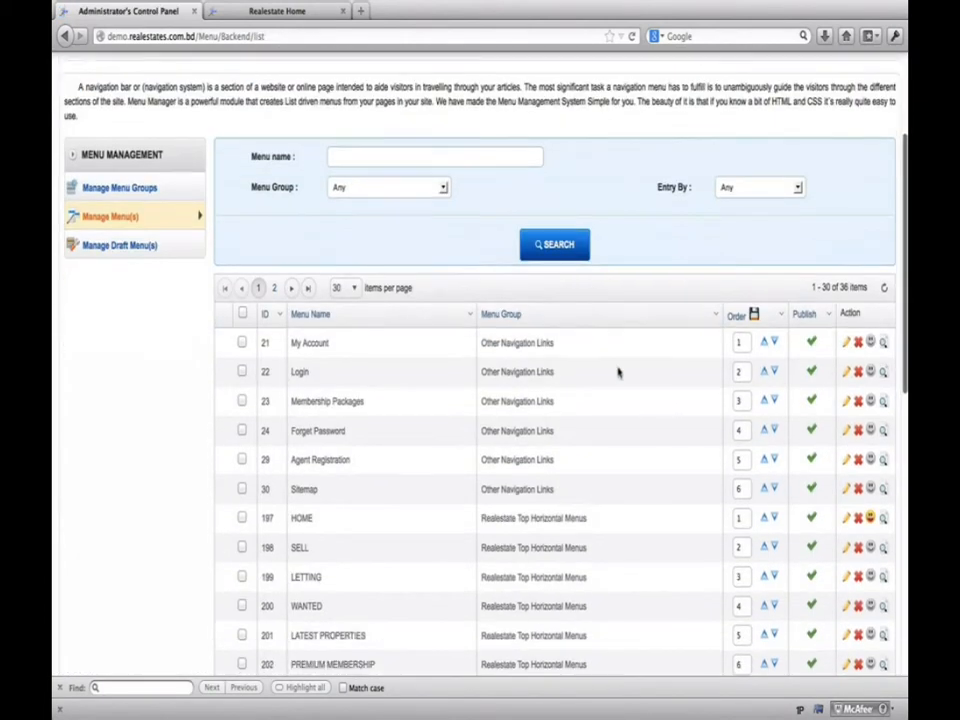
scroll(618, 373, "down", 5)
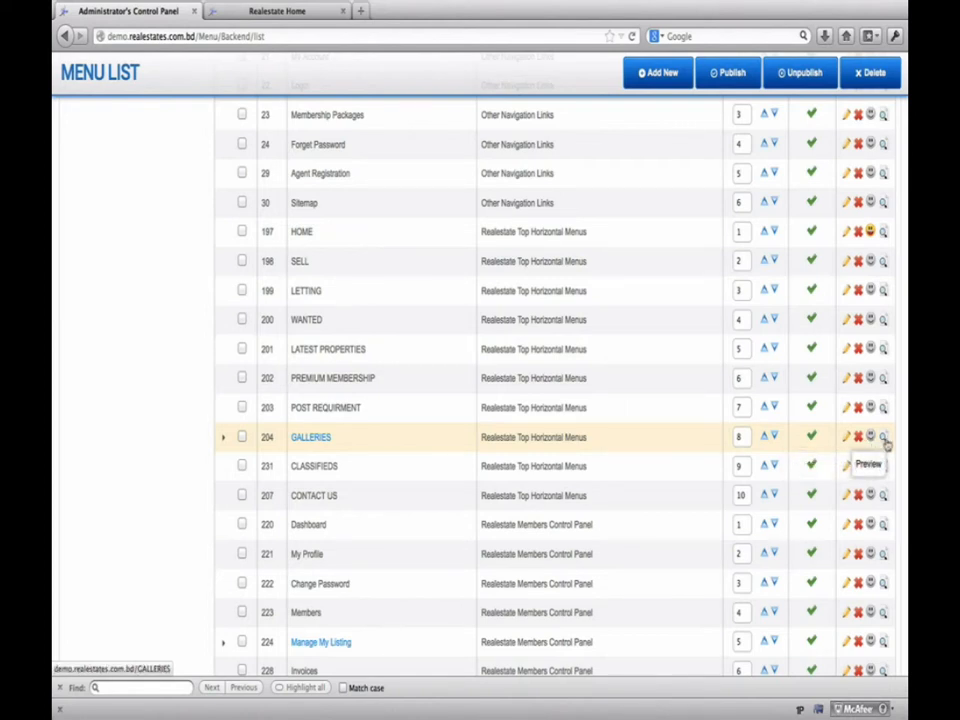
left_click(812, 439)
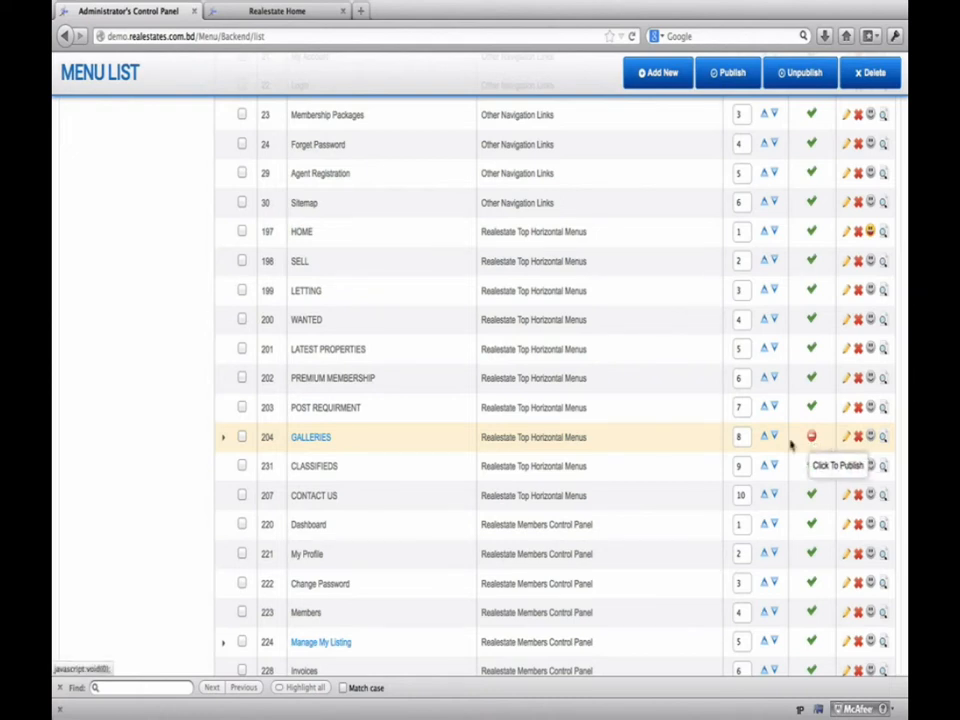
scroll(711, 441, "down", 1)
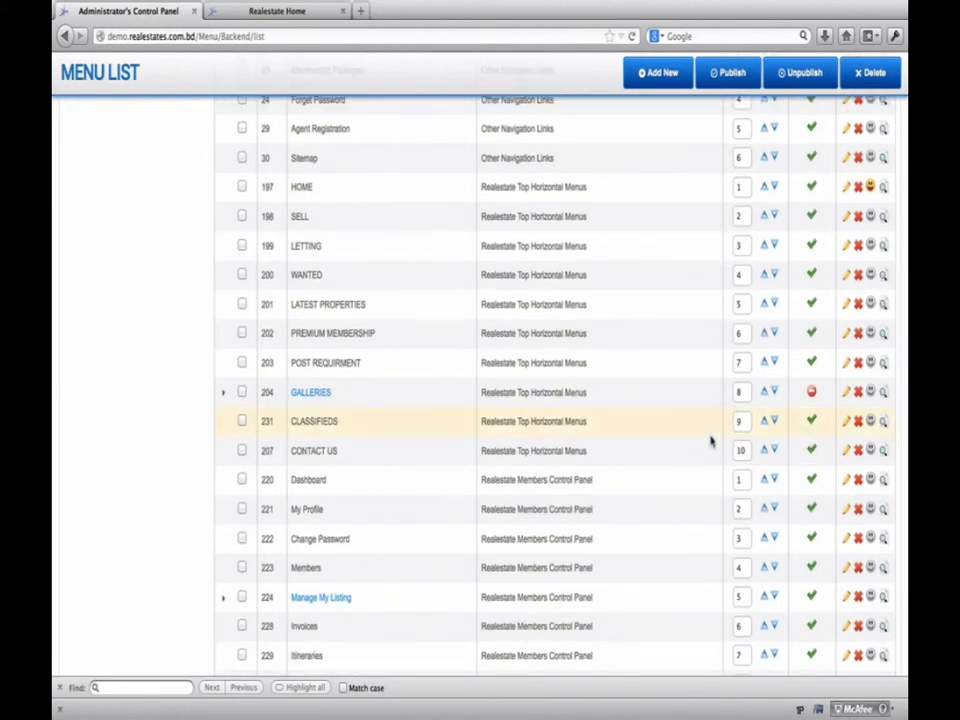
scroll(711, 441, "up", 10)
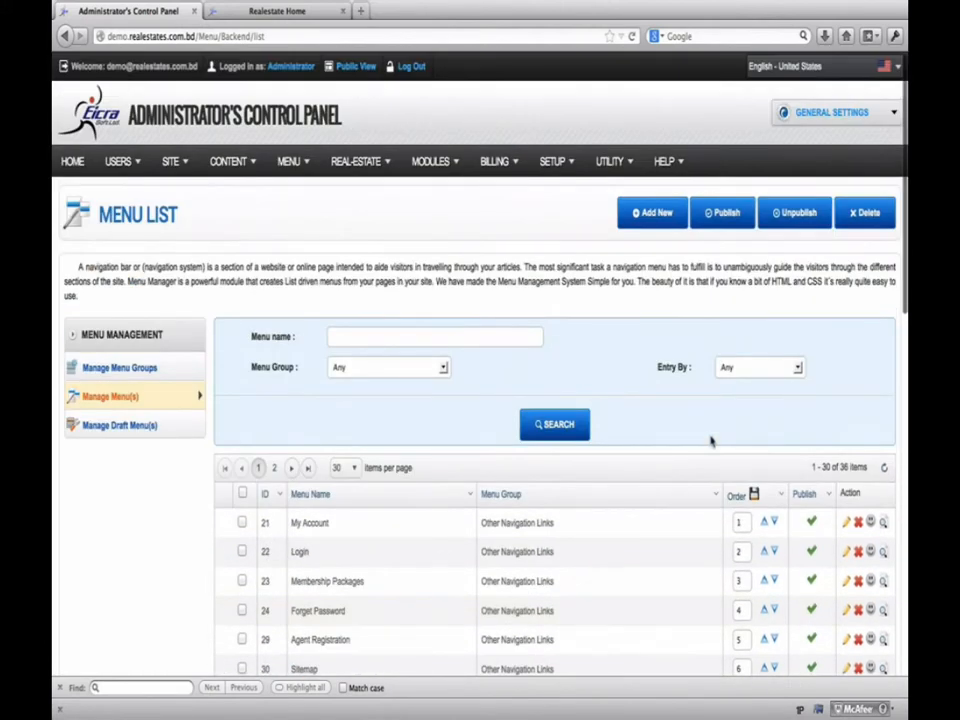
Step: Reload the public Realestate Home page and check its top navigation for the GALLERIES menu
left_click(309, 14)
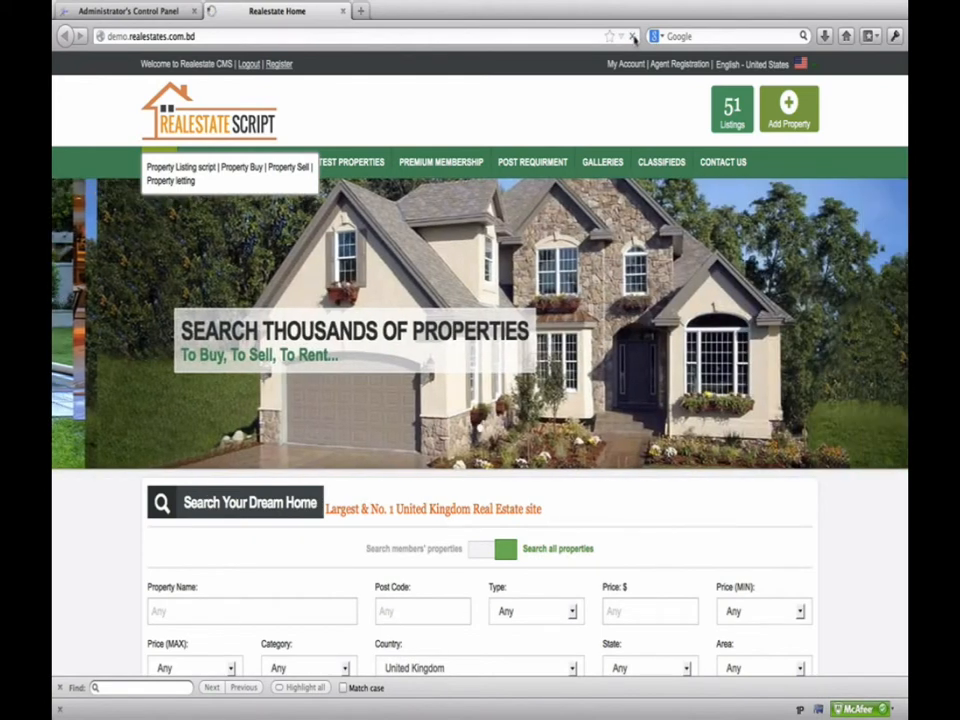
left_click(632, 36)
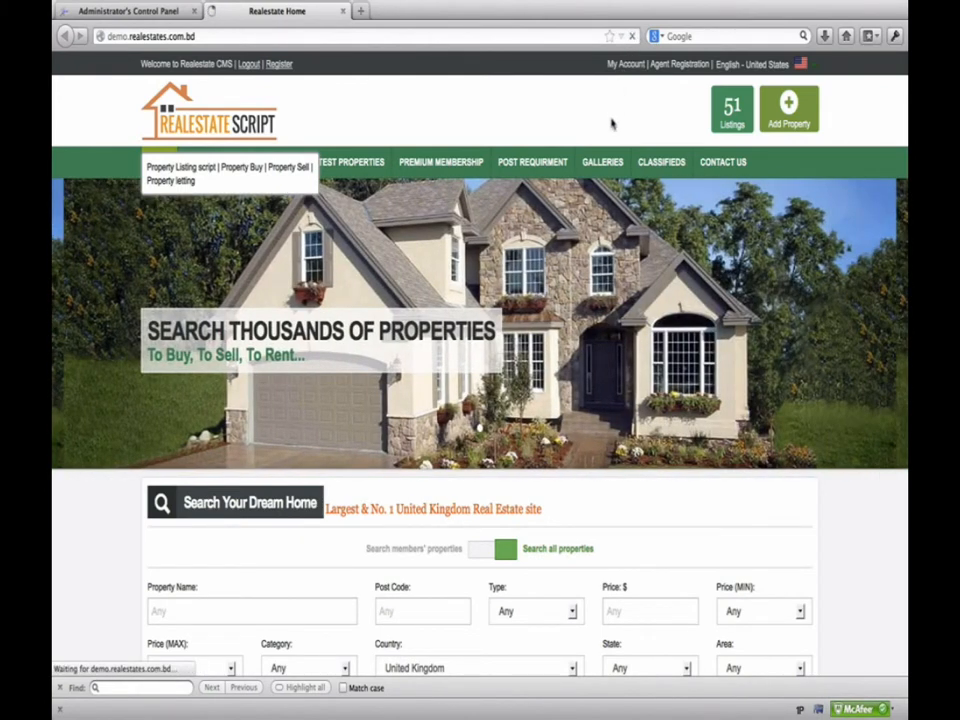
mouse_move(605, 160)
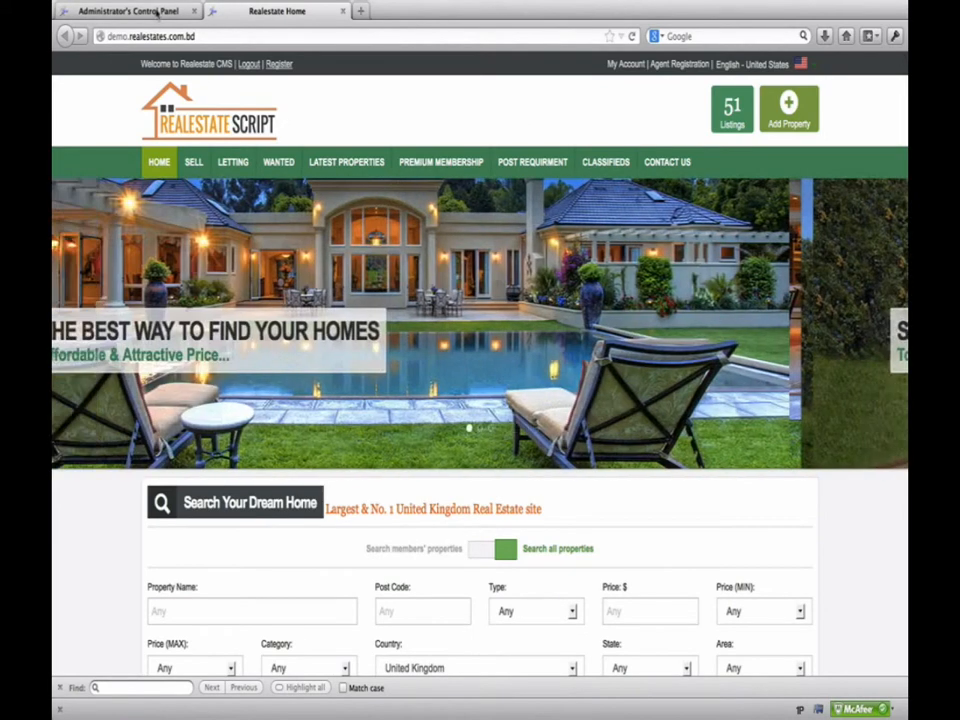
Step: Publish the GALLERIES menu again from the administrator's menu list and check the public home page's navigation
left_click(157, 11)
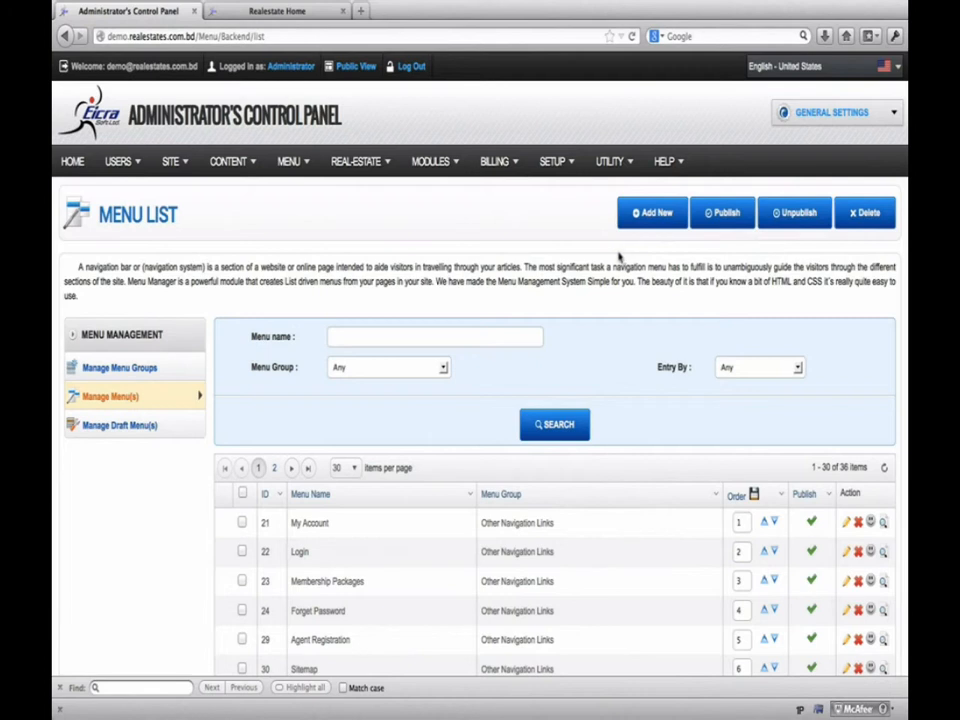
scroll(618, 317, "down", 5)
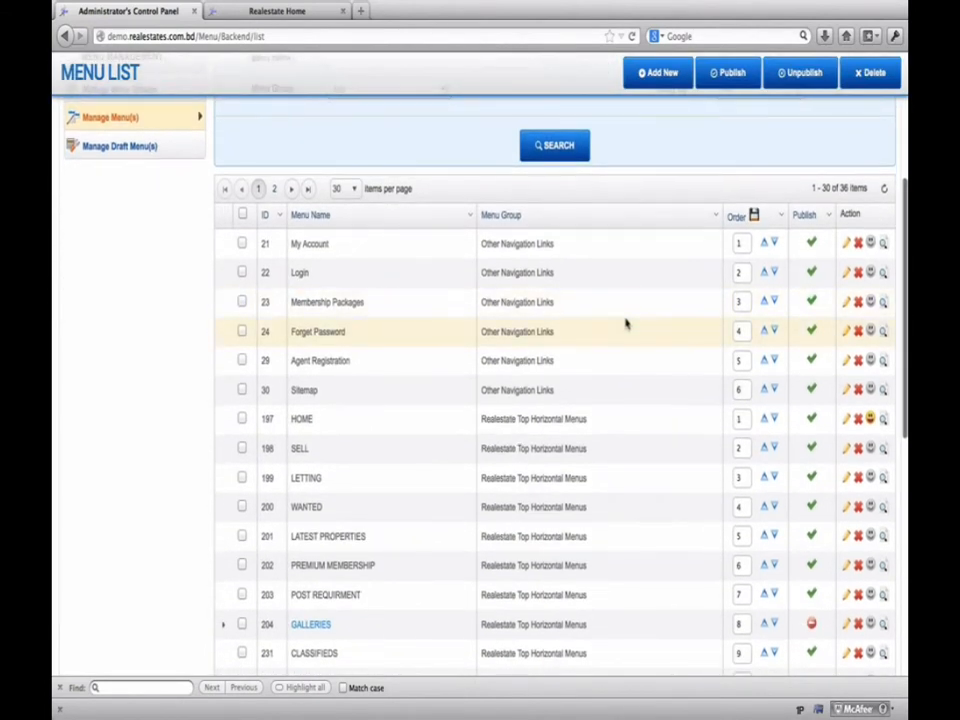
scroll(626, 323, "down", 2)
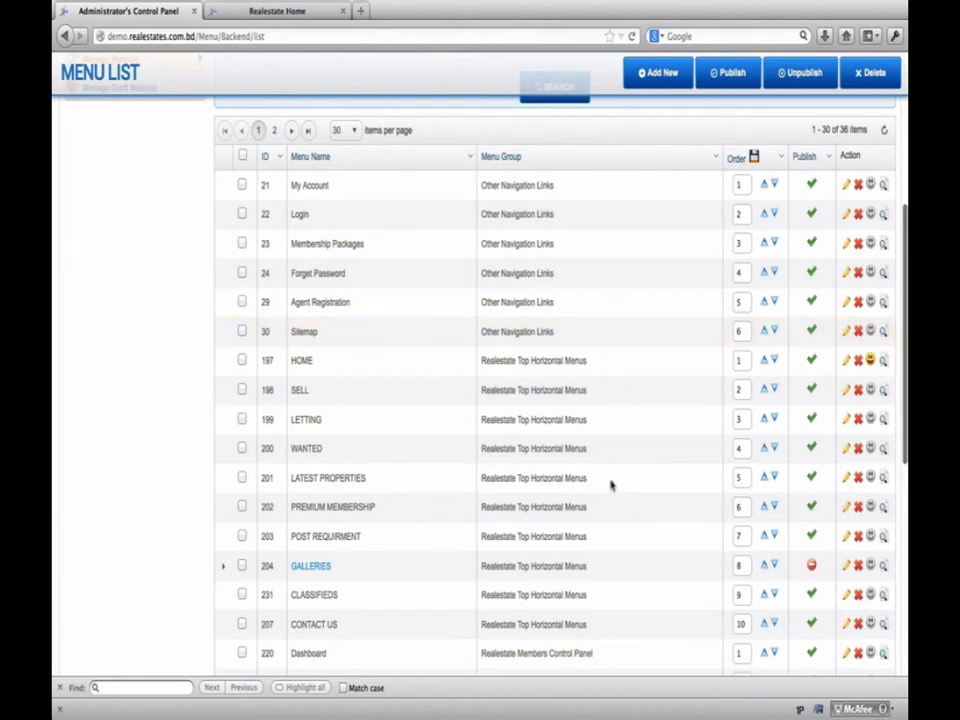
left_click(813, 569)
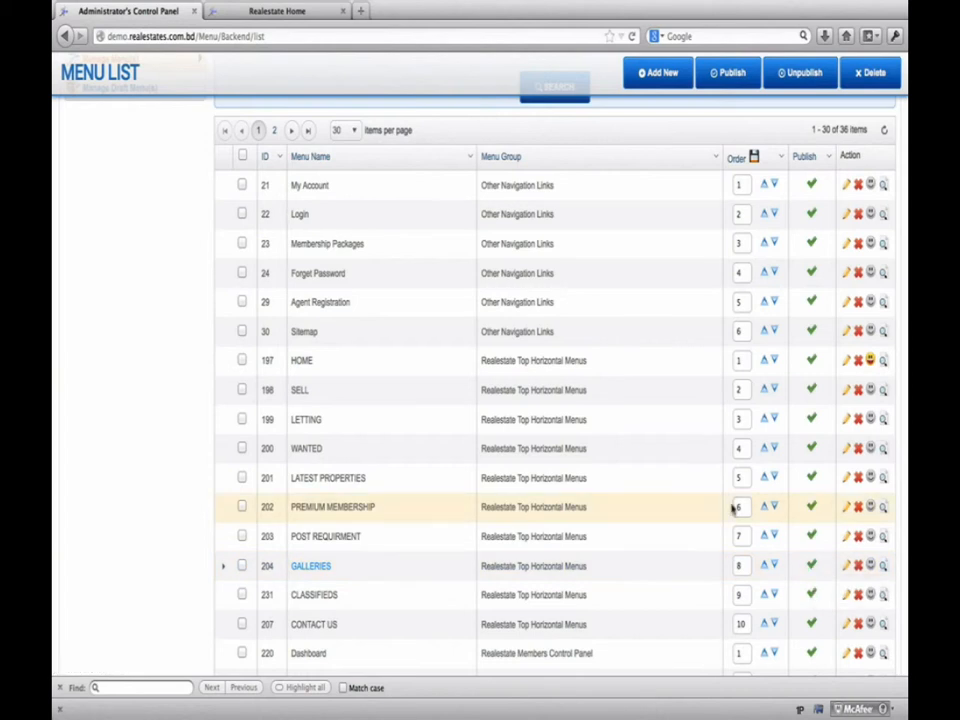
left_click(310, 13)
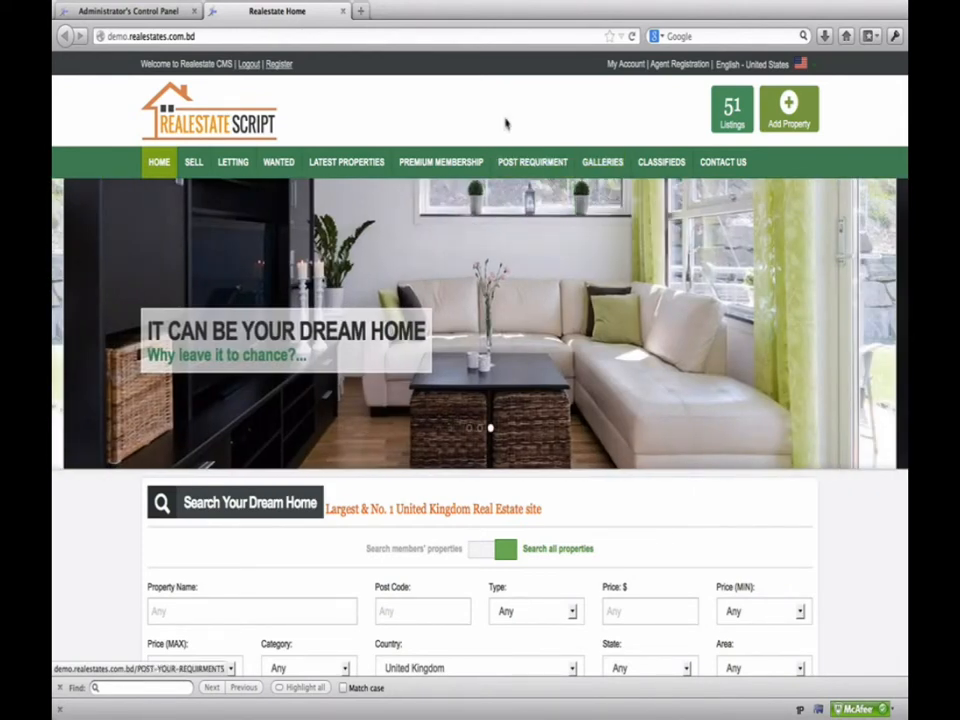
Step: Expand GALLERIES in the administrator's menu list and unpublish its Photo Gallery and Video Gallery sub menus
left_click(148, 12)
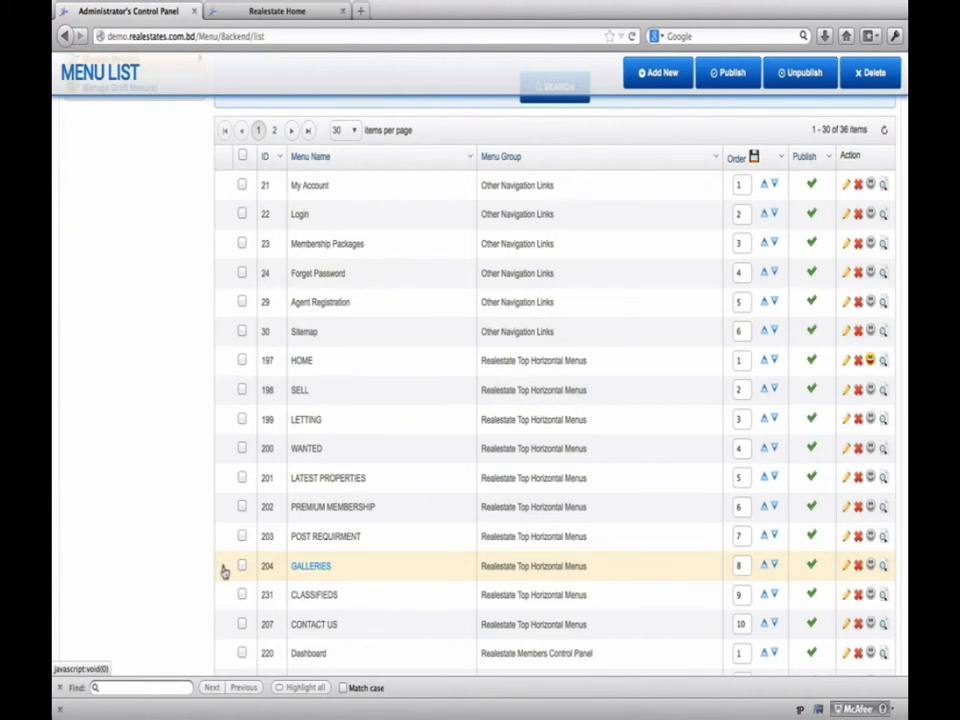
left_click(224, 569)
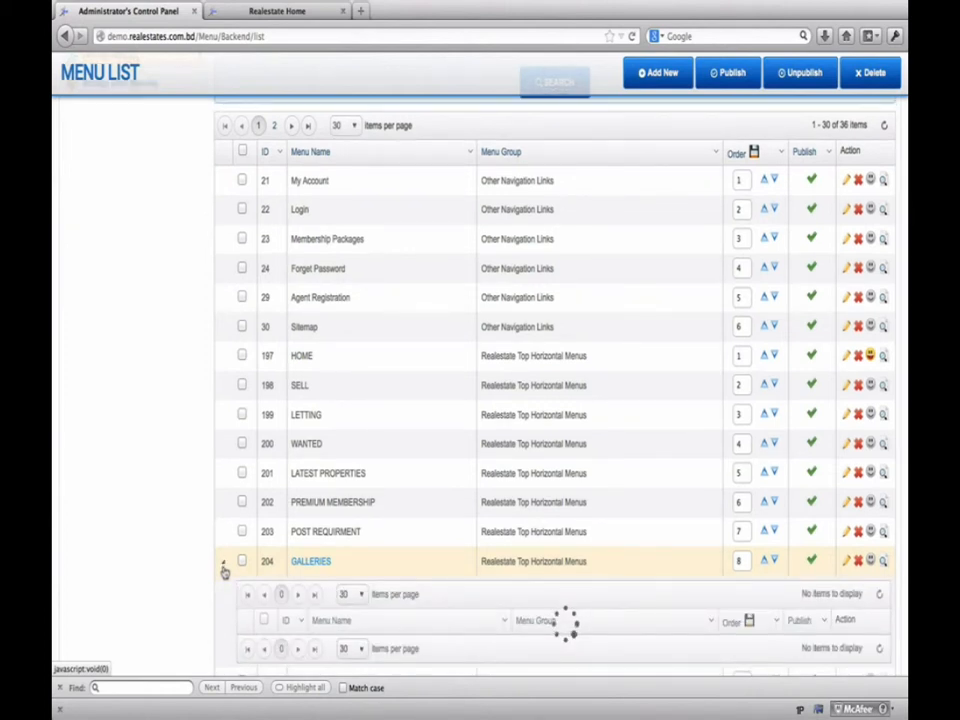
scroll(223, 570, "down", 3)
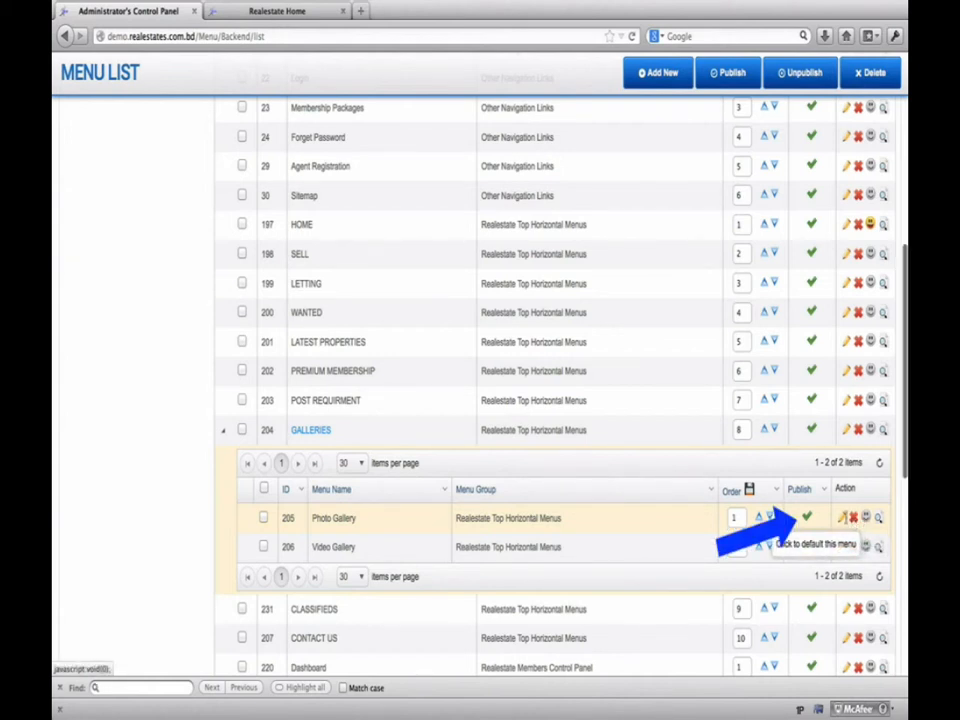
left_click(807, 518)
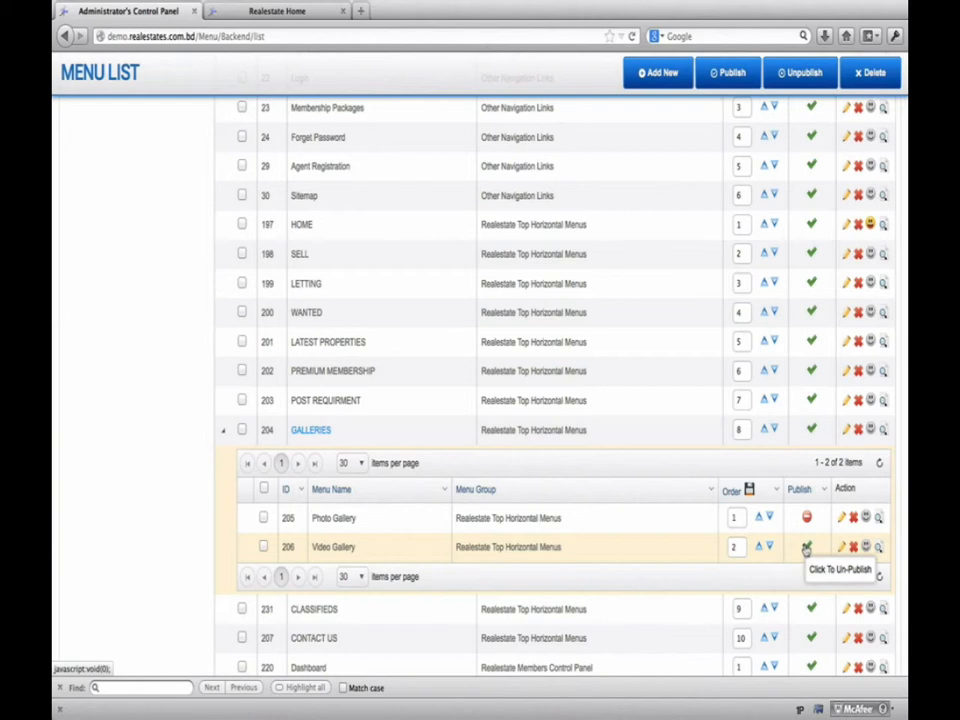
left_click(806, 548)
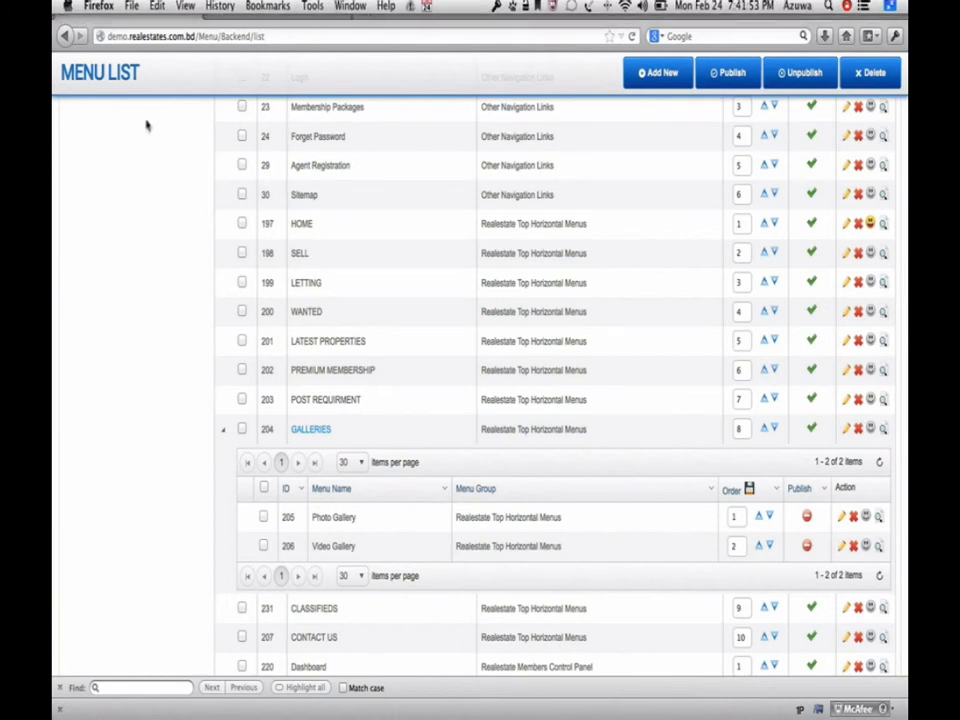
Step: Reload the public Realestate Home page and check the GALLERIES menu for sub menus
left_click(266, 12)
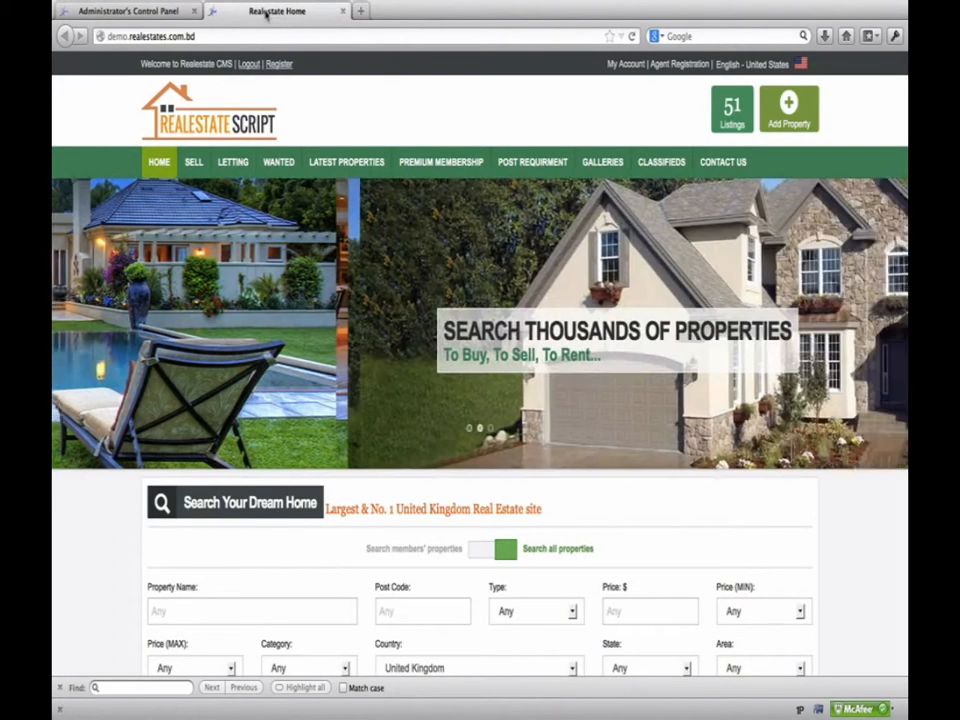
left_click(631, 36)
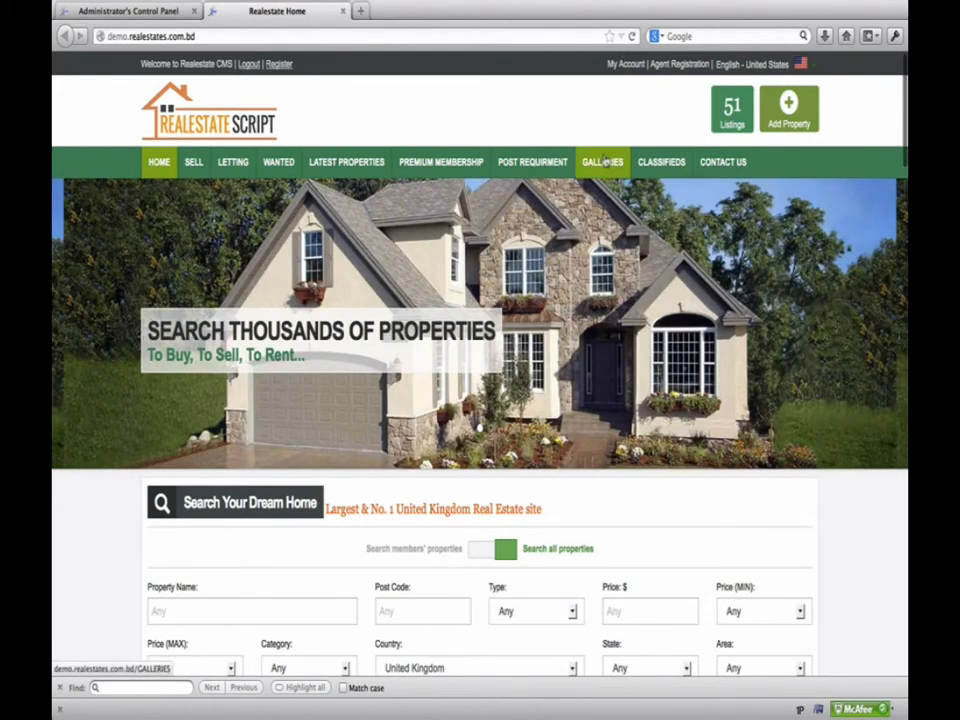
left_click(605, 162)
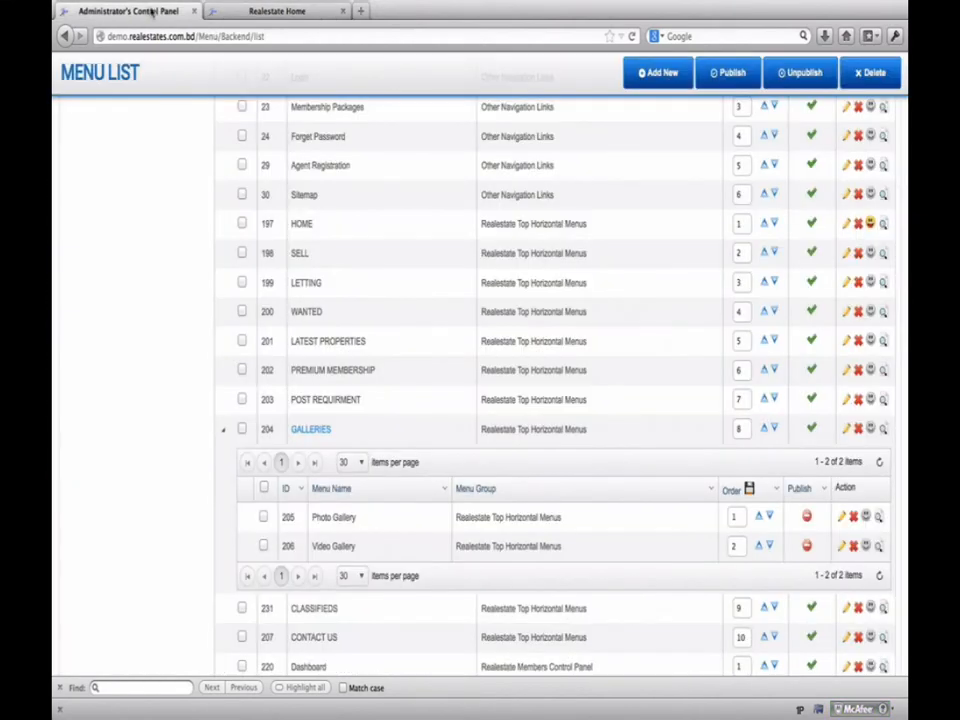
Step: Publish the Video Gallery and Photo Gallery sub menus again in the administrator's menu list
left_click(128, 11)
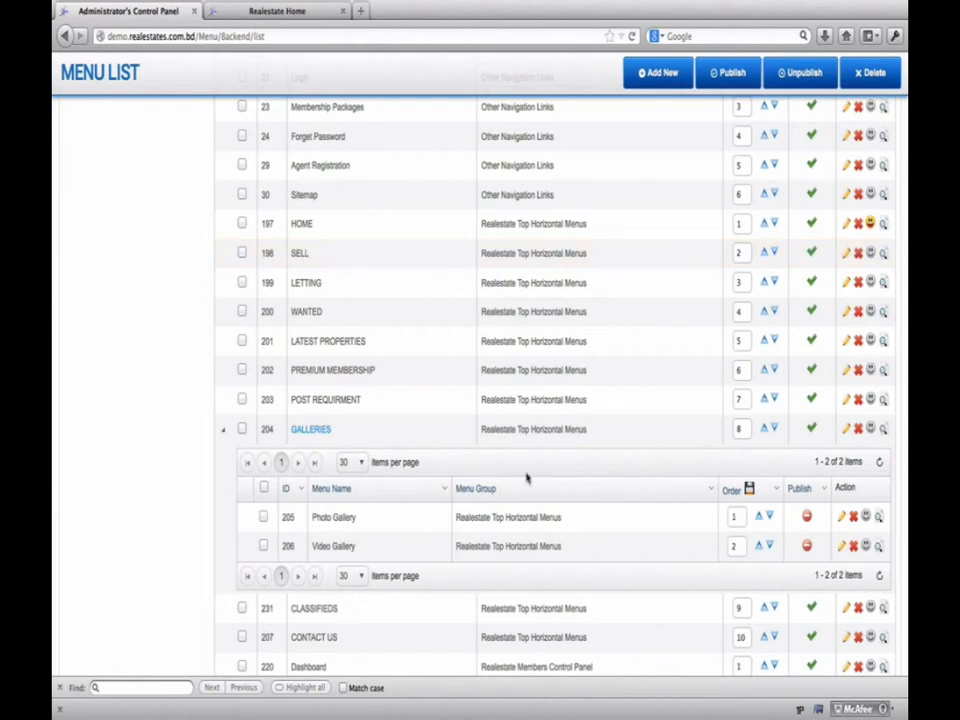
left_click(807, 547)
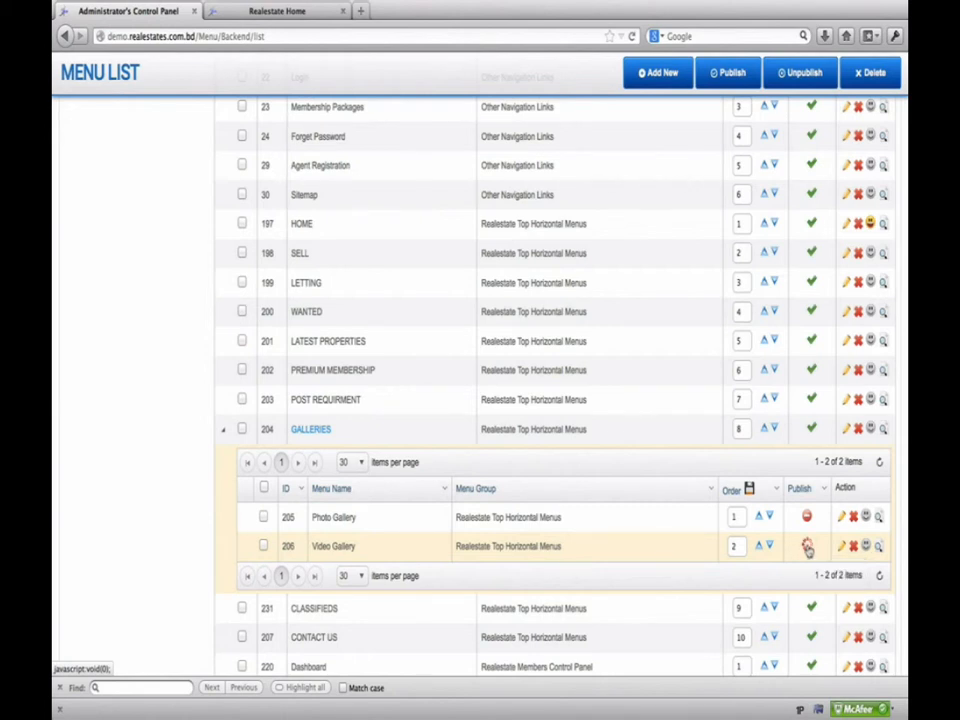
left_click(807, 517)
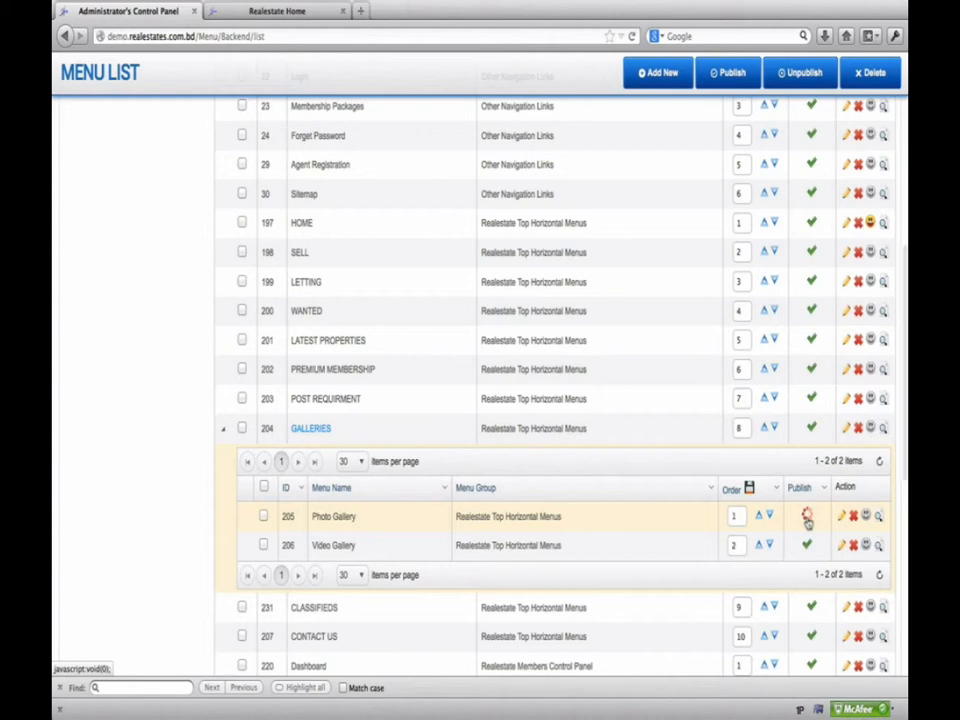
Step: Refresh the public home page to inspect the republished sub menus under GALLERIES
left_click(235, 12)
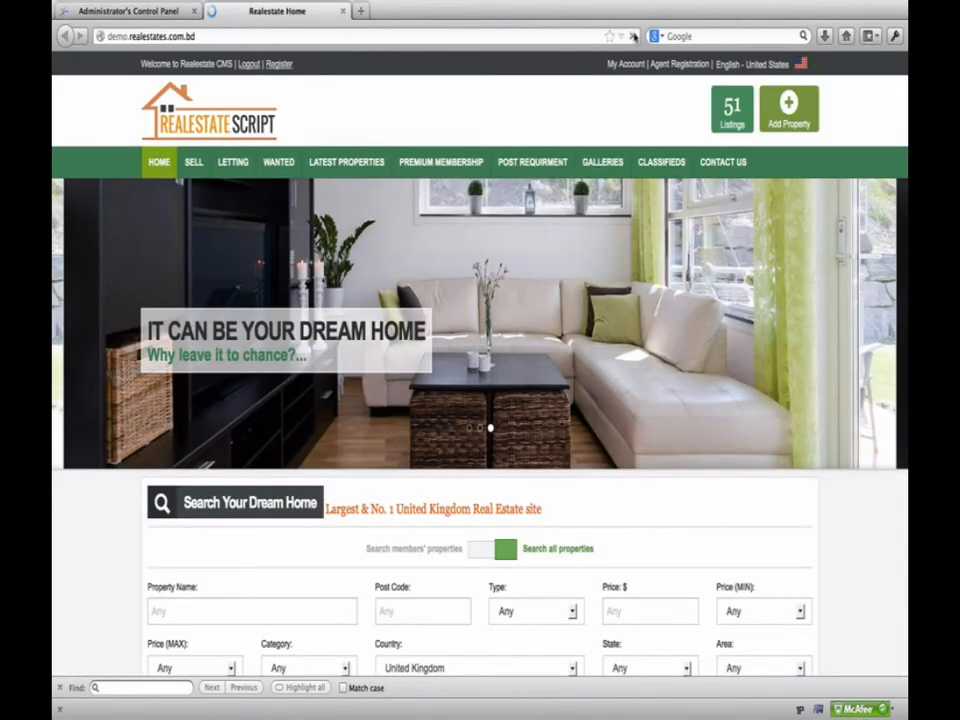